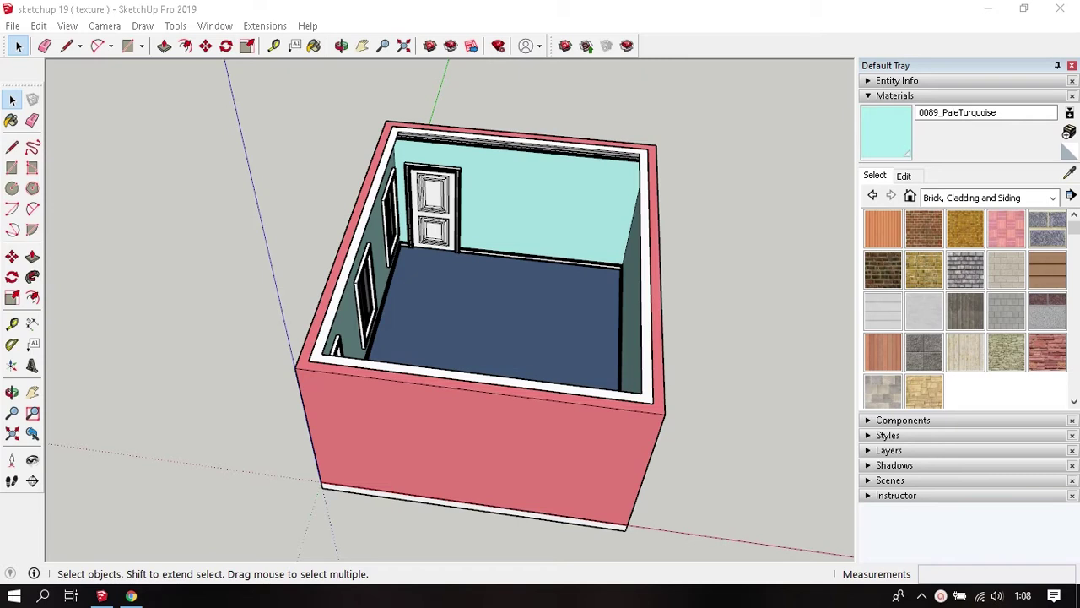
Pick Wood Floor Parquet from the Wood materials collection.
mouse_move(478, 335)
middle_mouse_down()
mouse_move(480, 388)
mouse_move(516, 333)
mouse_move(493, 384)
mouse_move(495, 309)
mouse_move(507, 330)
mouse_move(495, 294)
mouse_move(501, 329)
middle_mouse_up()
left_click(966, 198)
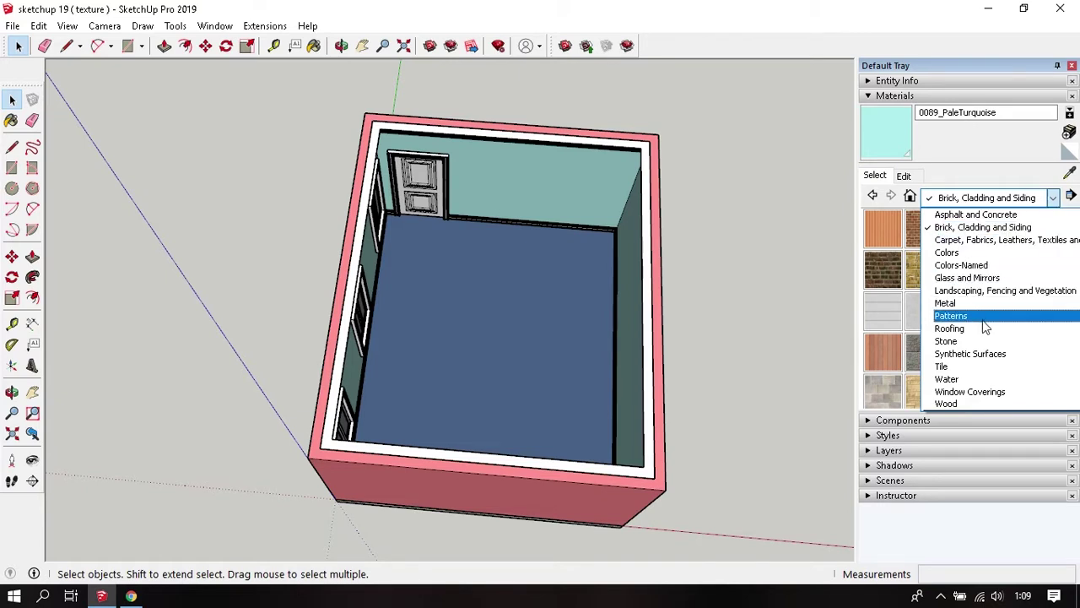
left_click(982, 402)
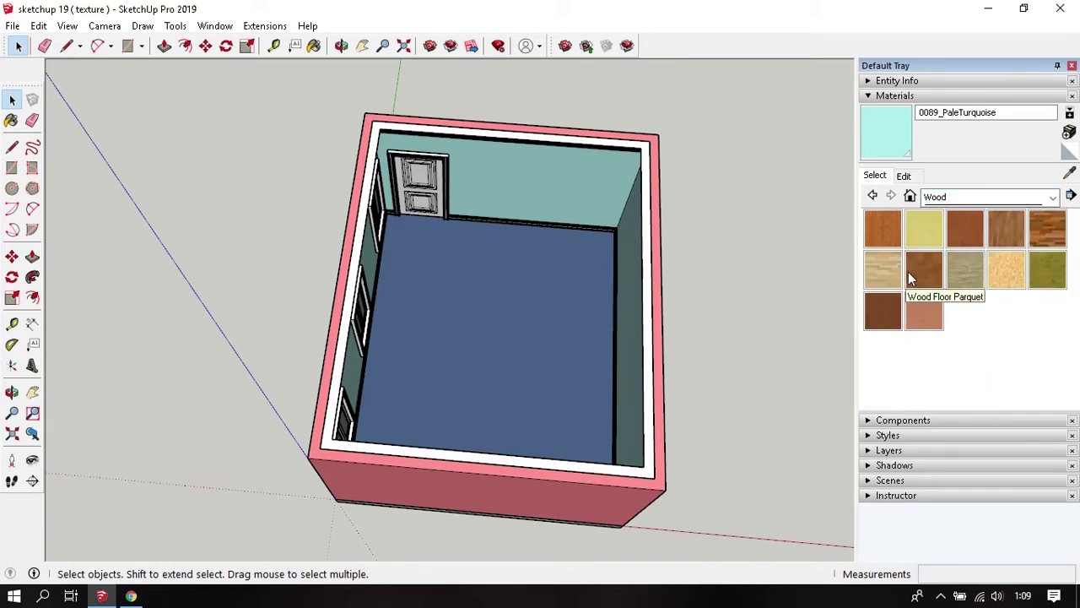
left_click(920, 273)
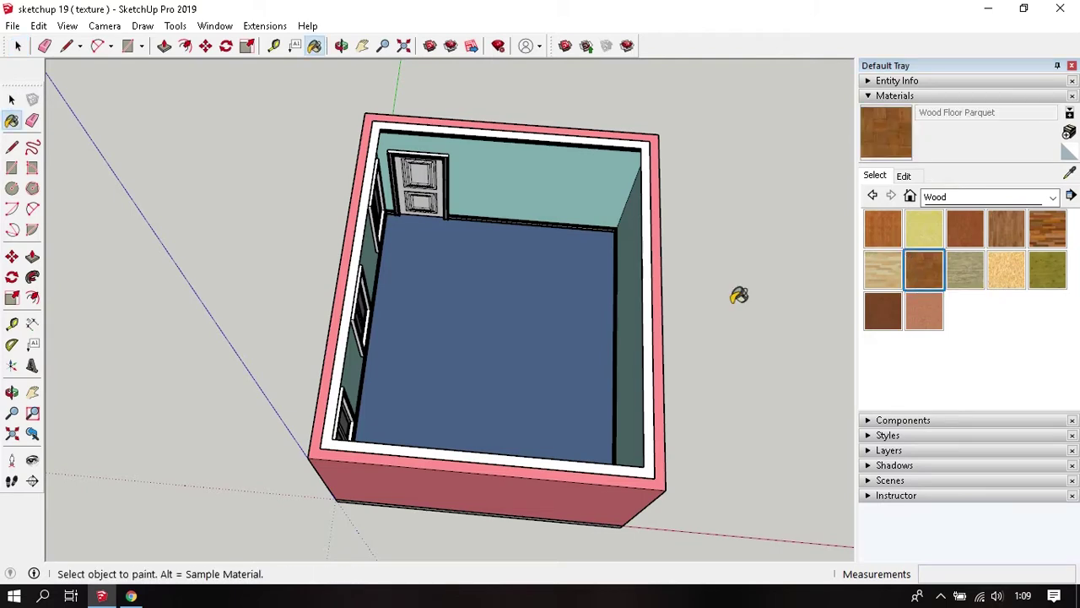
Paint the blue floor with Wood Floor Parquet using the Paint Bucket.
middle_click_drag(739, 295, 611, 304)
scroll(507, 328, "up", 4)
key("space")
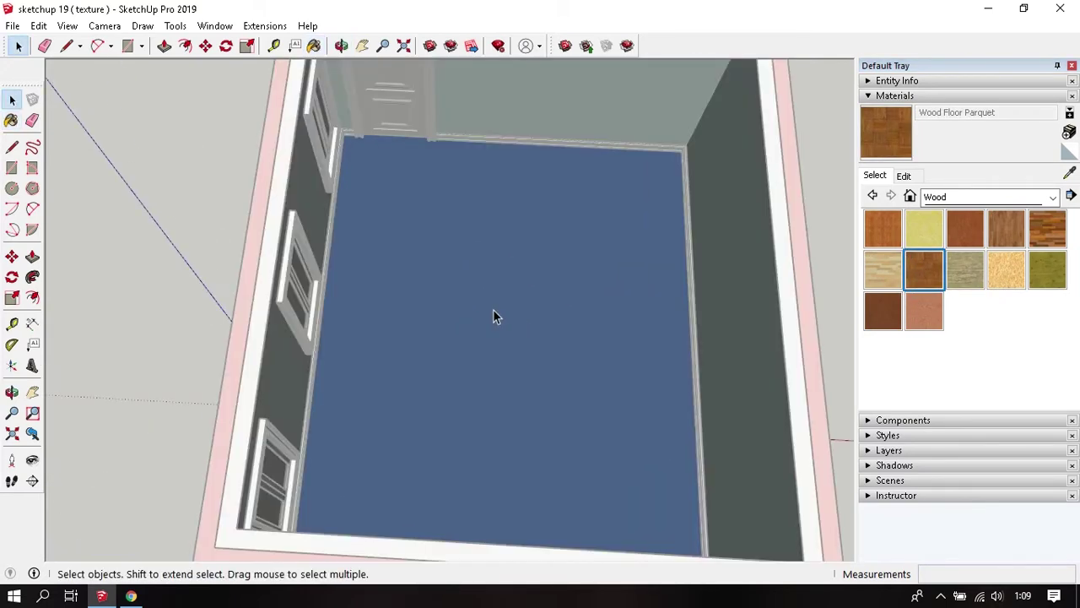
key("b")
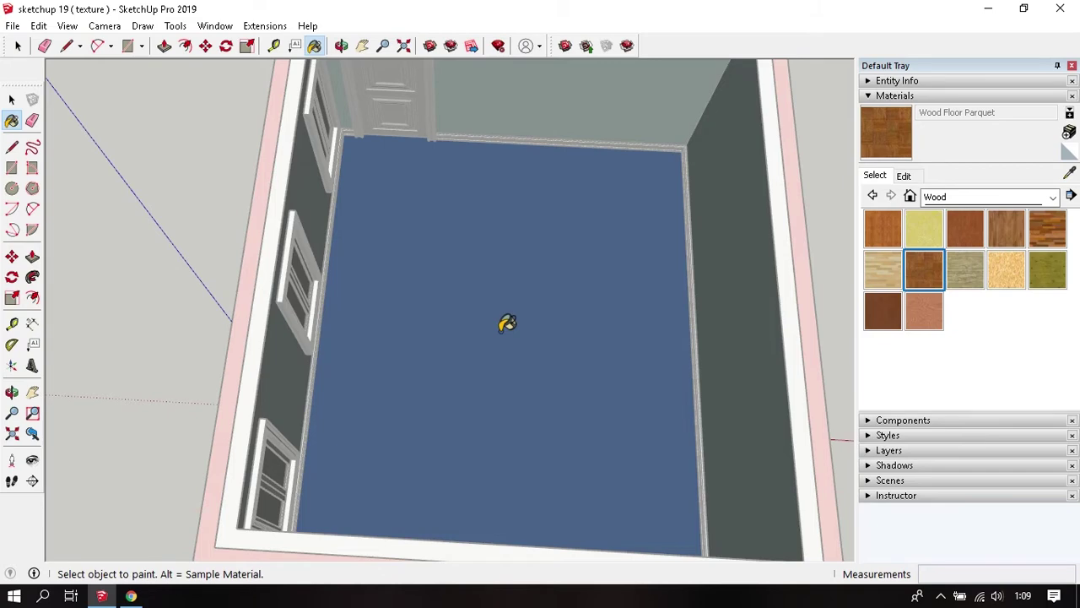
left_click(503, 328)
key("space")
scroll(510, 363, "up", 1)
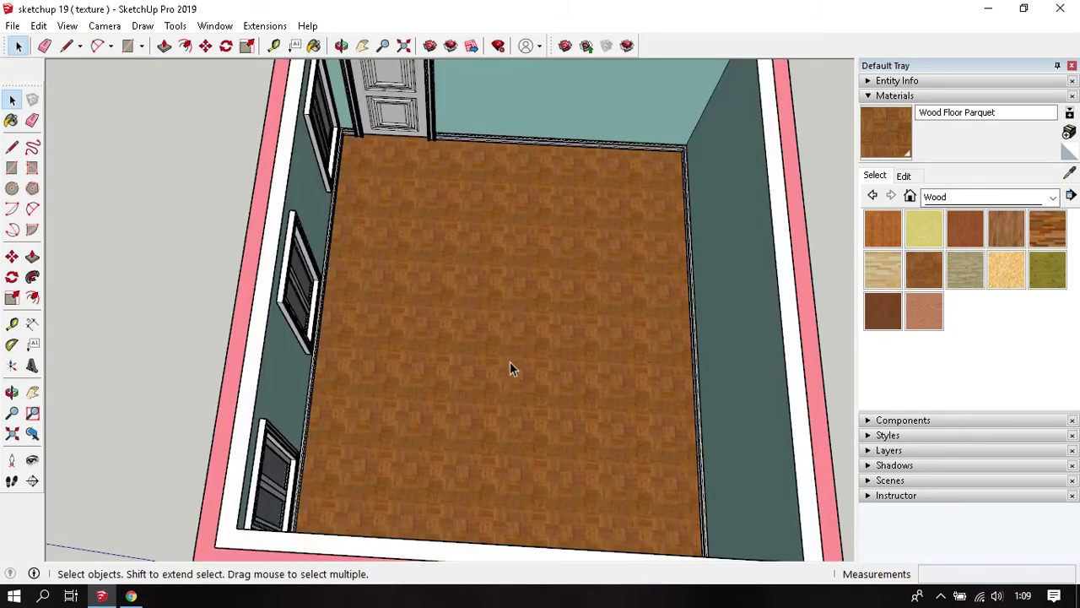
scroll(498, 361, "up", 4)
middle_click_drag(484, 361, 470, 374)
scroll(465, 373, "down", 3)
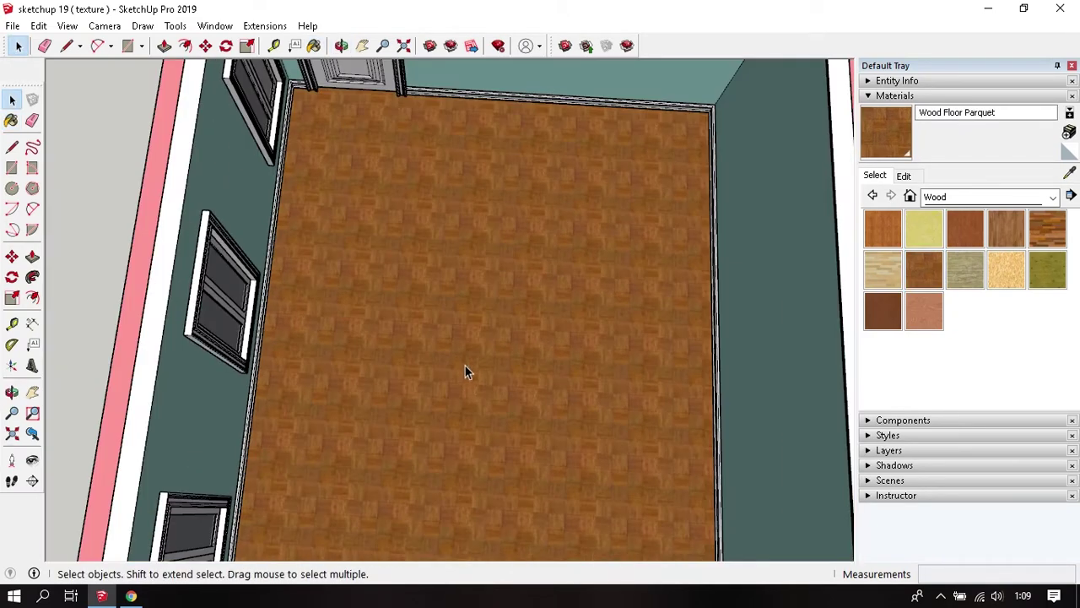
Repaint the floor with the plank-style Wood Floor material.
left_click(1007, 229)
mouse_move(375, 358)
middle_mouse_down("shift")
mouse_move(363, 359)
mouse_move(441, 319)
middle_mouse_up("shift")
key("space")
key("b")
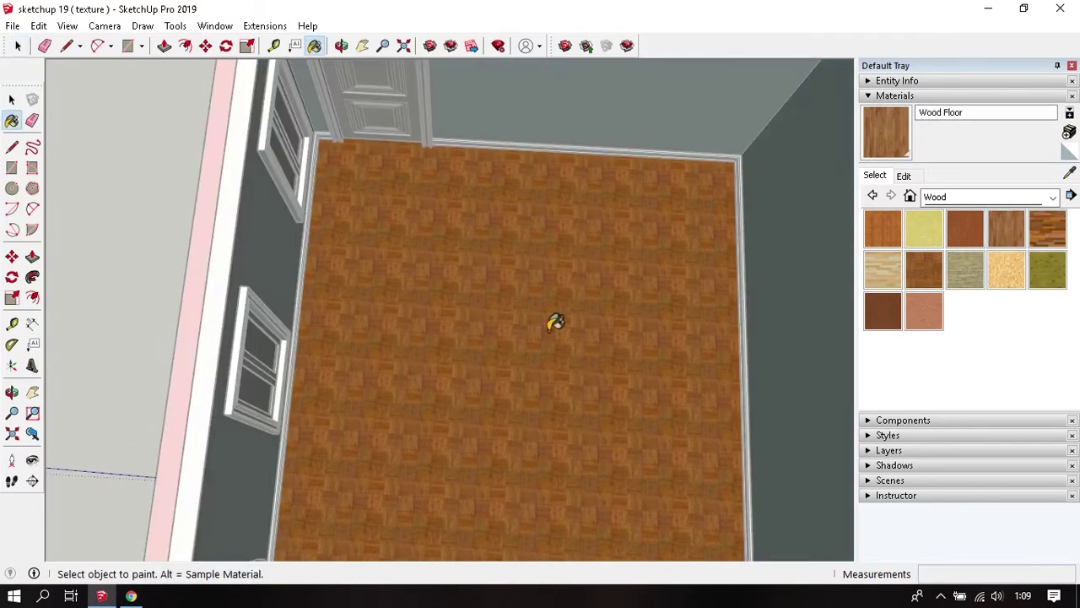
left_click(551, 325)
key("space")
Open the floor group for editing and select its face.
scroll(548, 332, "up", 2)
mouse_move(535, 296)
middle_mouse_down()
mouse_move(480, 332)
mouse_move(494, 261)
mouse_move(498, 321)
middle_mouse_up()
scroll(485, 337, "down", 3)
scroll(491, 349, "down", 2)
scroll(507, 270, "down", 2)
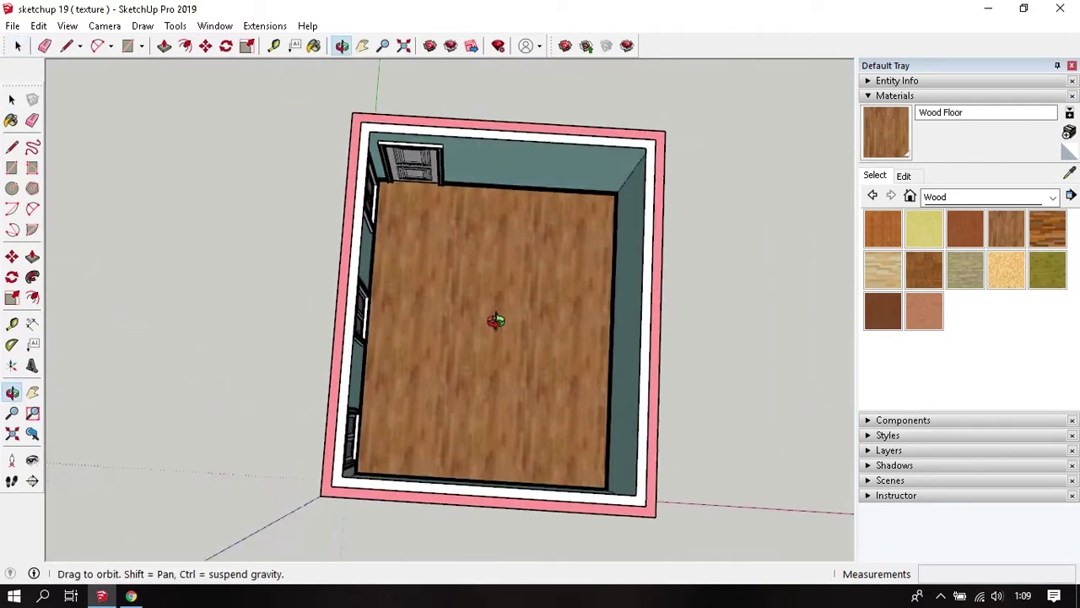
scroll(487, 349, "up", 1)
scroll(523, 311, "up", 2)
scroll(523, 312, "up", 1)
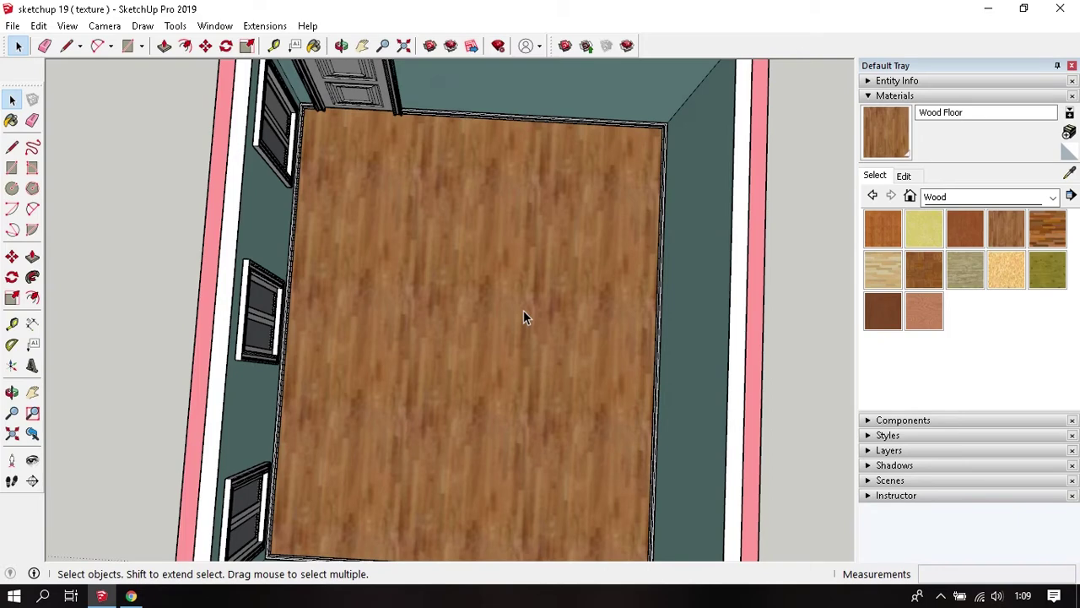
scroll(523, 317, "down", 1)
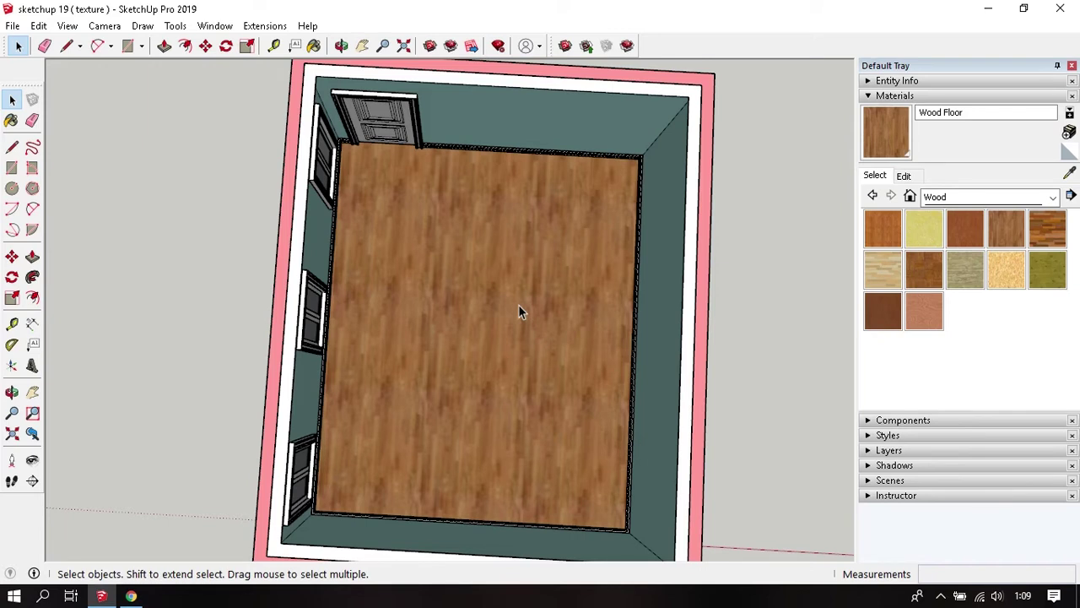
double_click(477, 288)
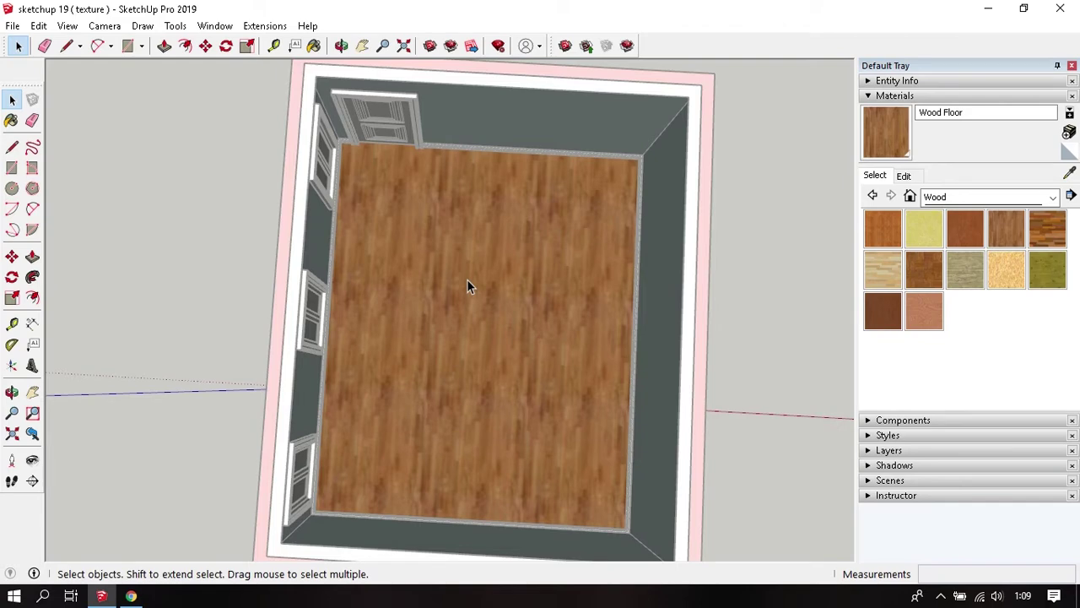
left_click(468, 281)
Reposition, rescale and rotate the floor texture about 90° so planks run crosswise.
right_click(468, 284)
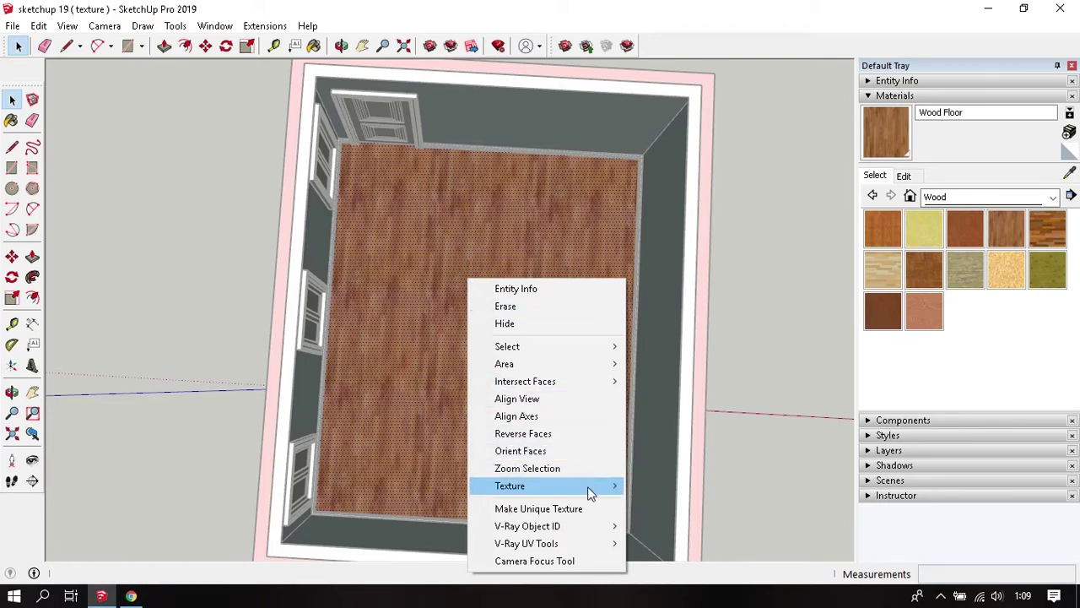
mouse_move(510, 485)
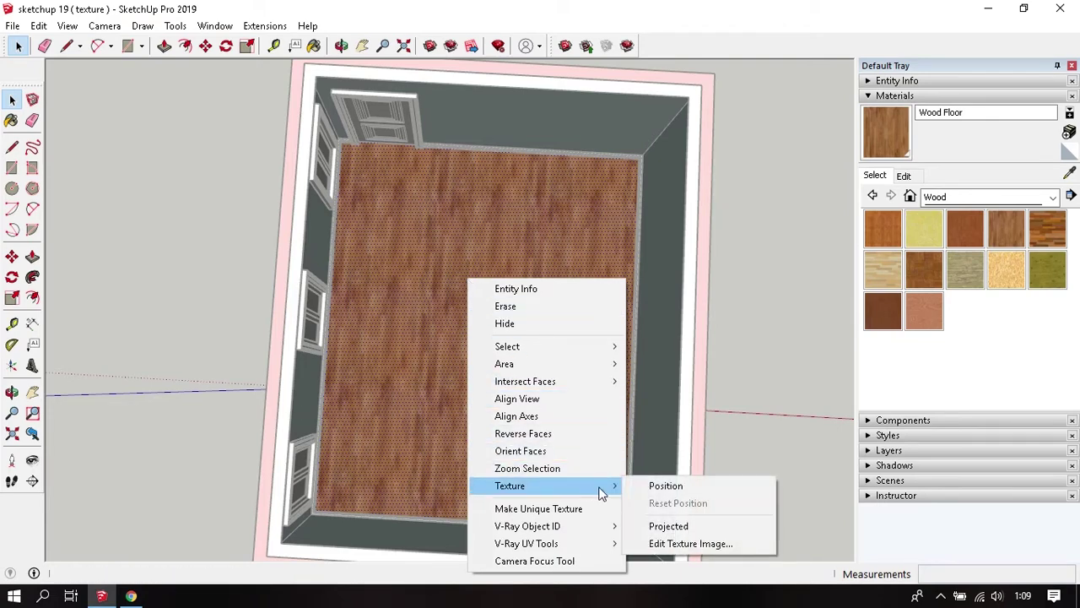
left_click(646, 492)
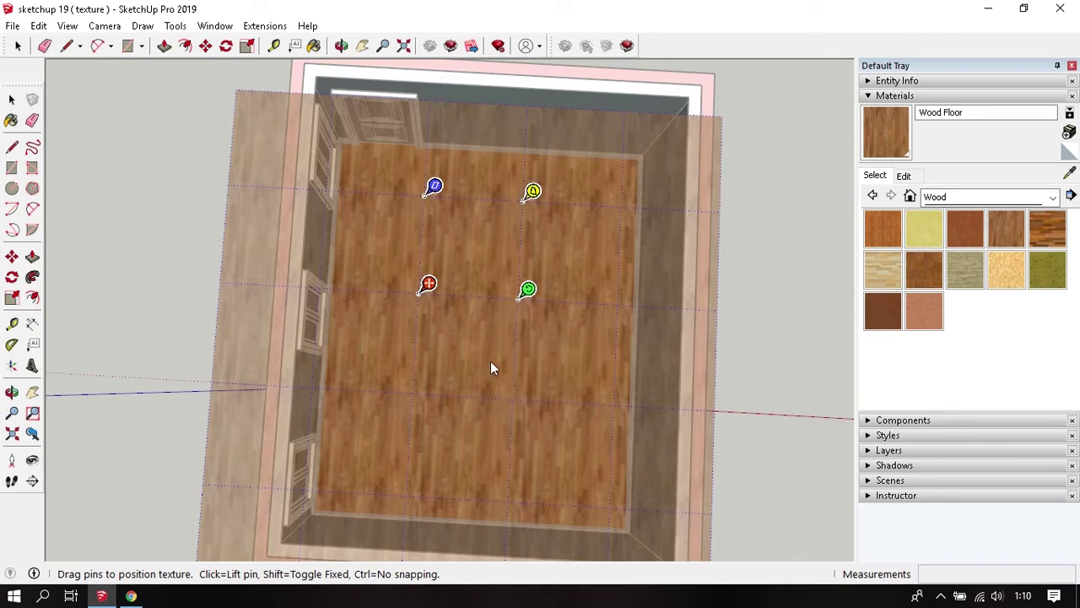
mouse_move(506, 347)
left_mouse_down()
mouse_move(521, 363)
mouse_move(482, 344)
left_mouse_up()
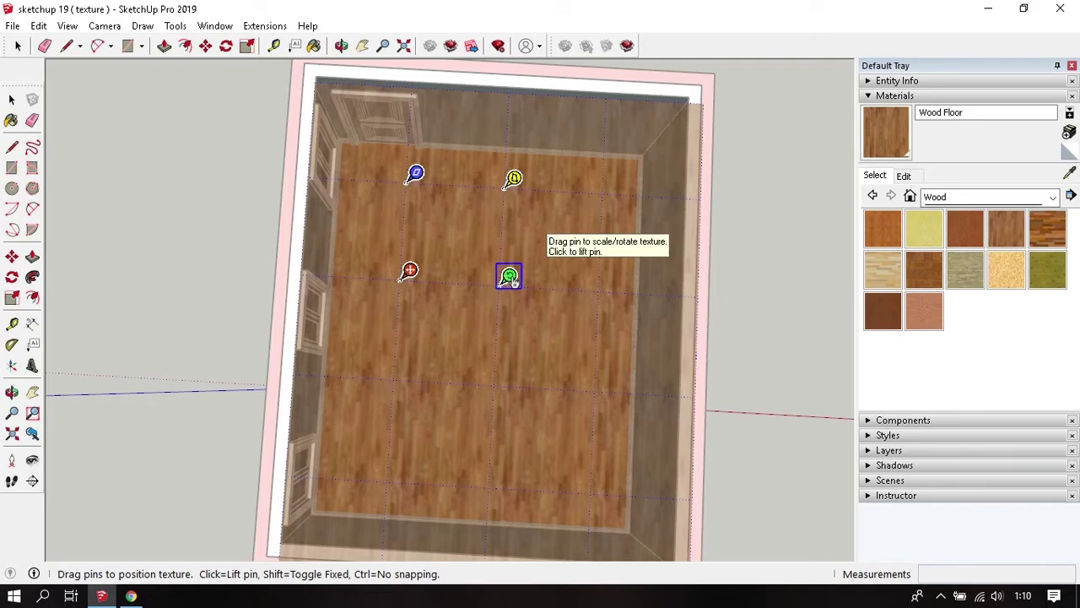
mouse_move(509, 277)
left_mouse_down()
mouse_move(518, 305)
mouse_move(492, 323)
mouse_move(482, 352)
mouse_move(402, 388)
left_mouse_up()
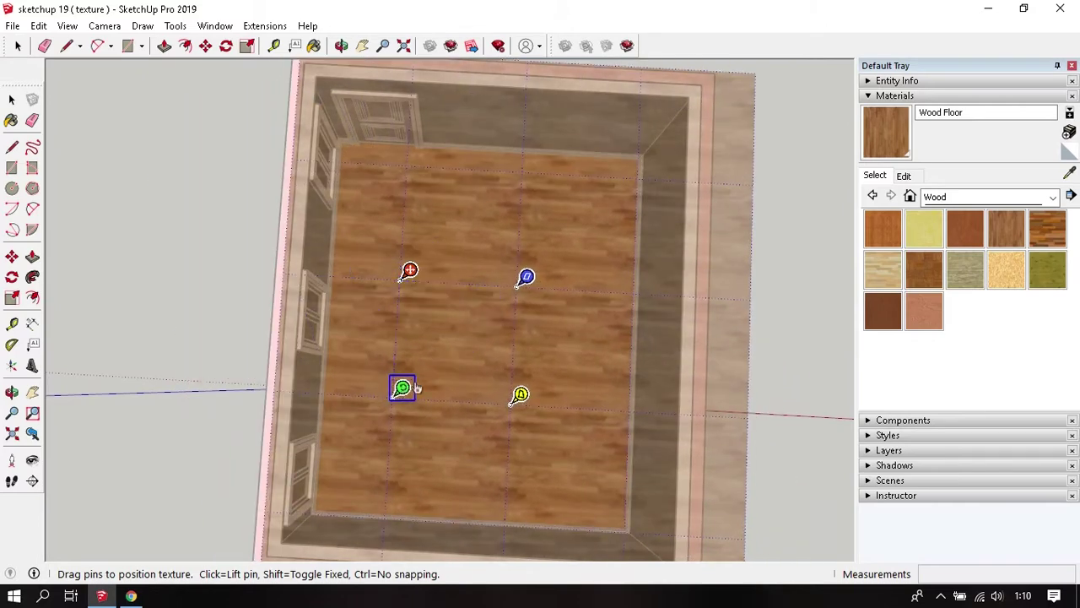
key("Return")
left_click(472, 349)
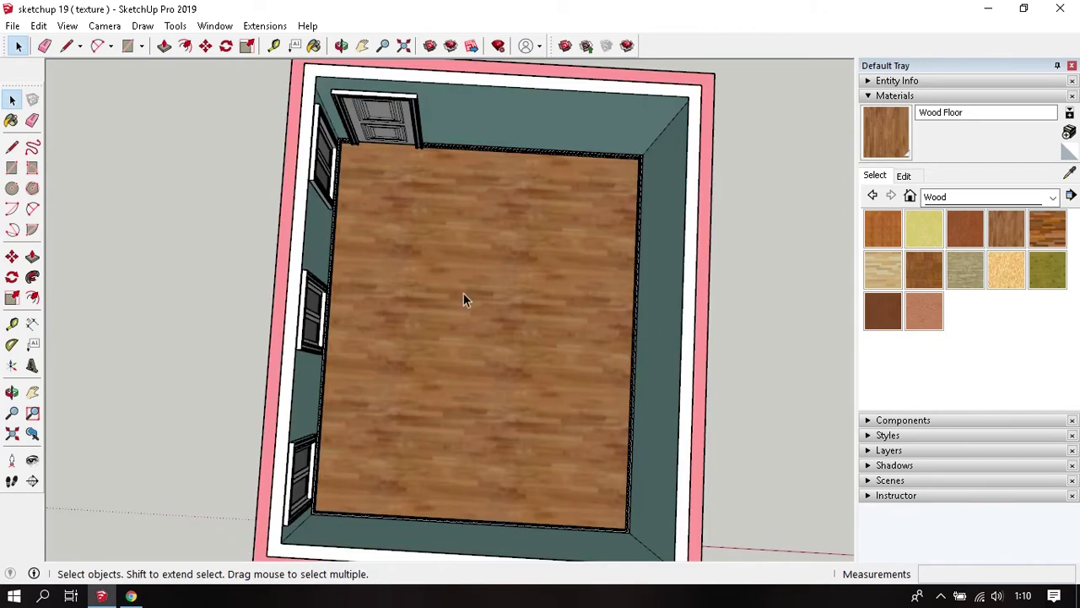
Inspect the plank floor from several angles, then bring up the Texture Club page in Chrome.
scroll(463, 293, "up", 3)
scroll(486, 262, "up", 3)
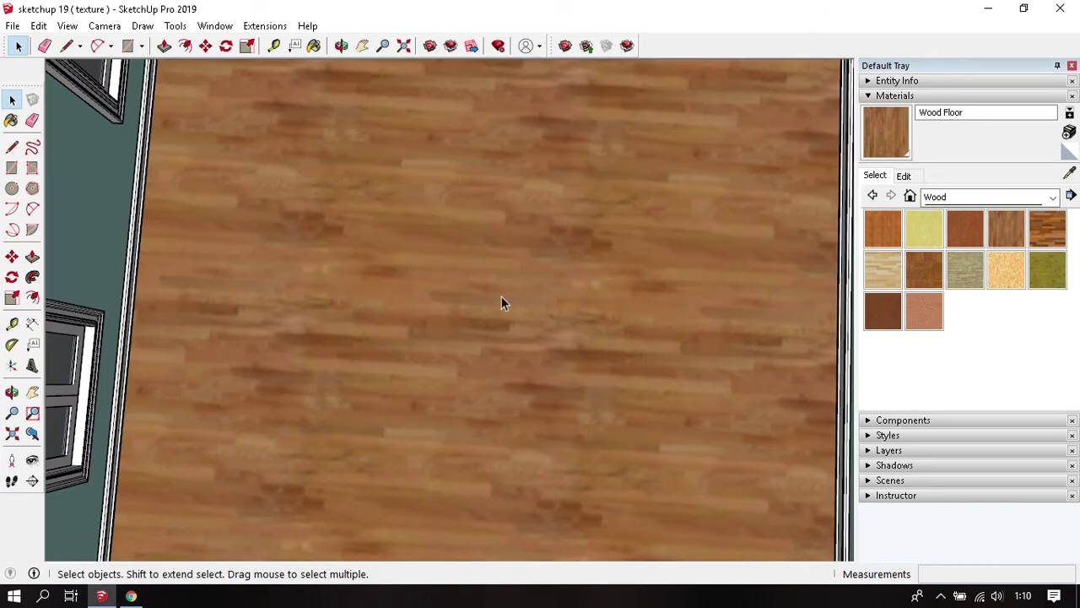
scroll(501, 296, "down", 5)
middle_click_drag(557, 258, 526, 294)
scroll(546, 274, "down", 2)
scroll(514, 323, "up", 2)
scroll(490, 370, "up", 3)
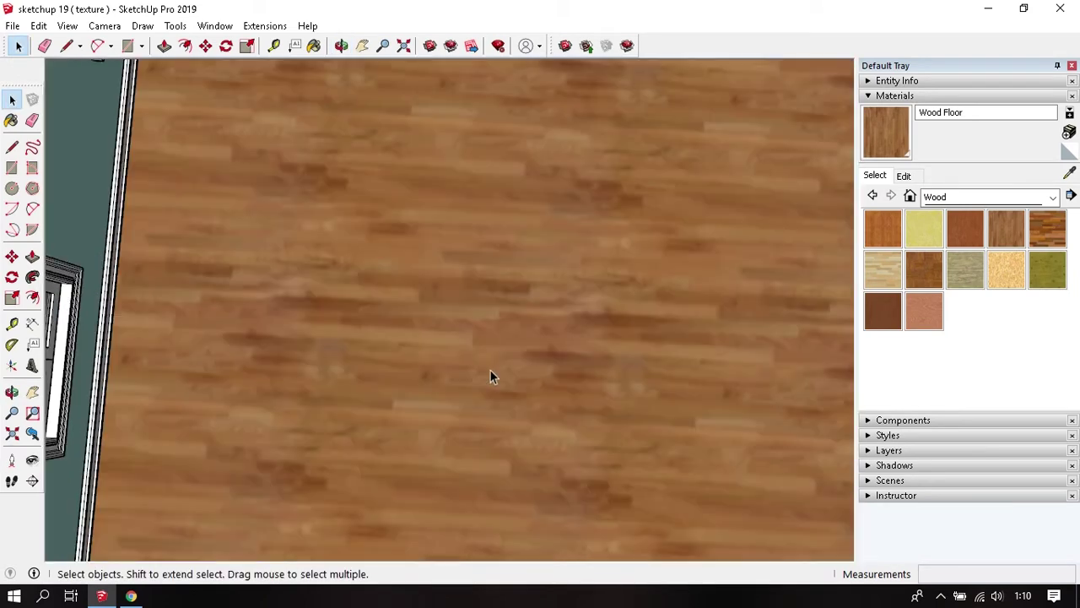
scroll(489, 370, "up", 2)
scroll(489, 370, "down", 3)
scroll(489, 371, "down", 3)
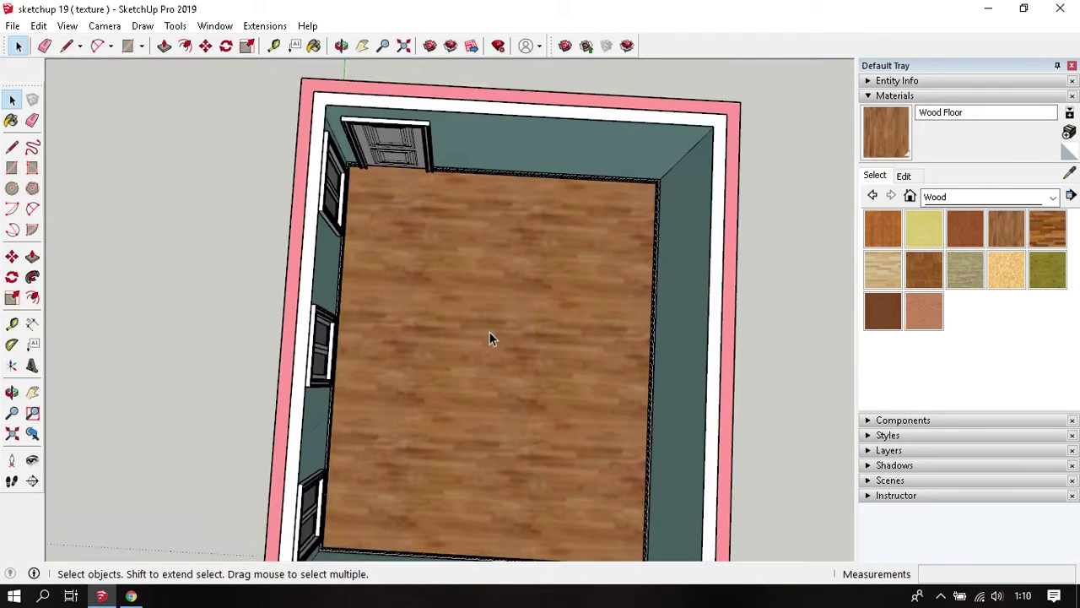
scroll(499, 322, "down", 2)
middle_click_drag(504, 316, 510, 204)
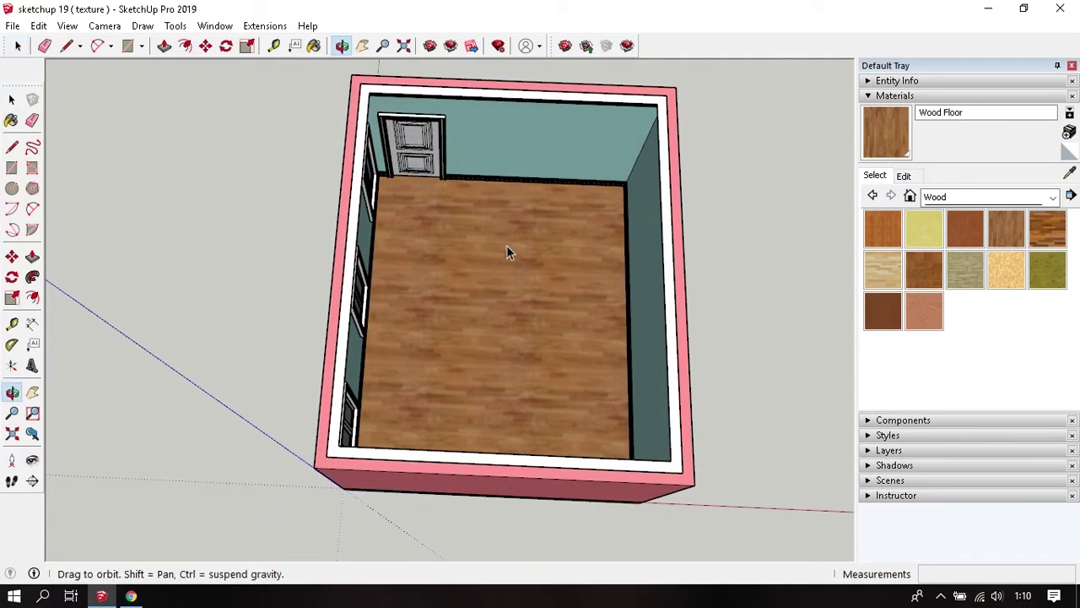
middle_click_drag(506, 251, 517, 287)
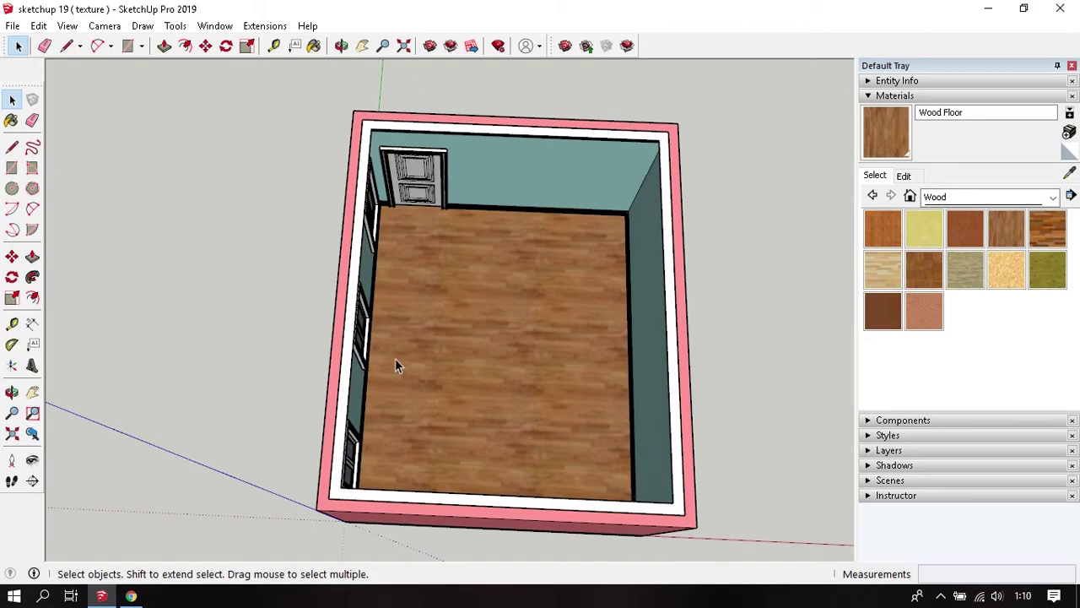
left_click(131, 596)
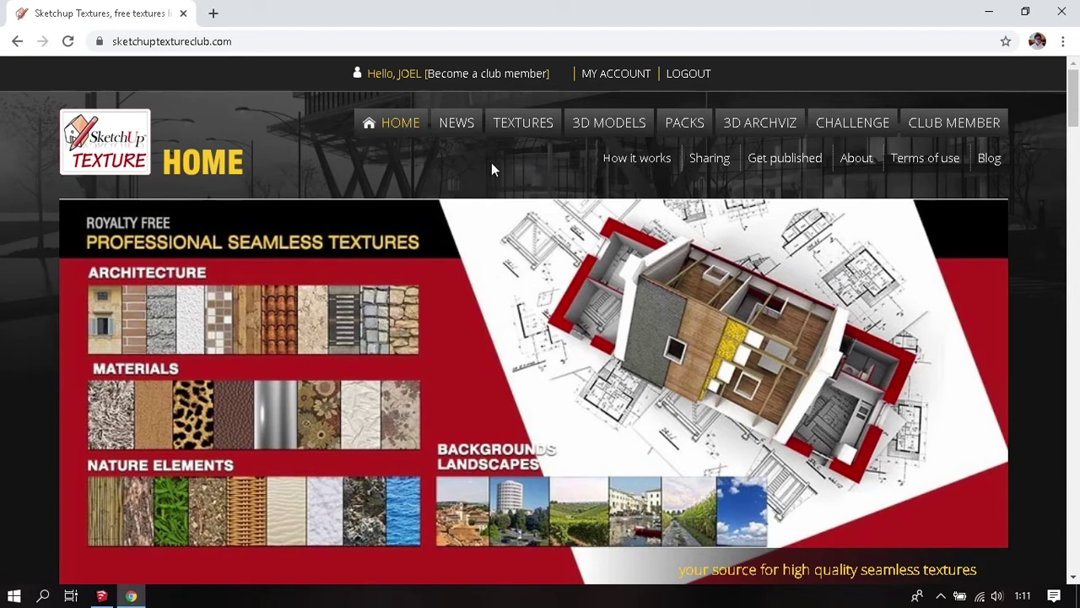
Open the site's textures catalogue and browse its categories.
left_click(518, 132)
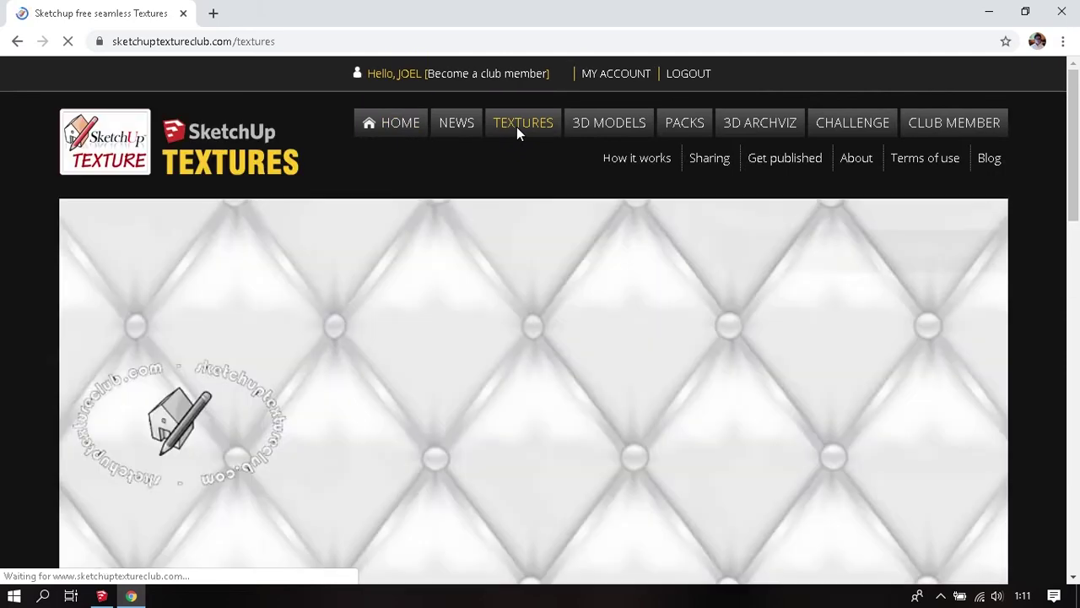
scroll(317, 193, "down", 5)
scroll(317, 193, "down", 3)
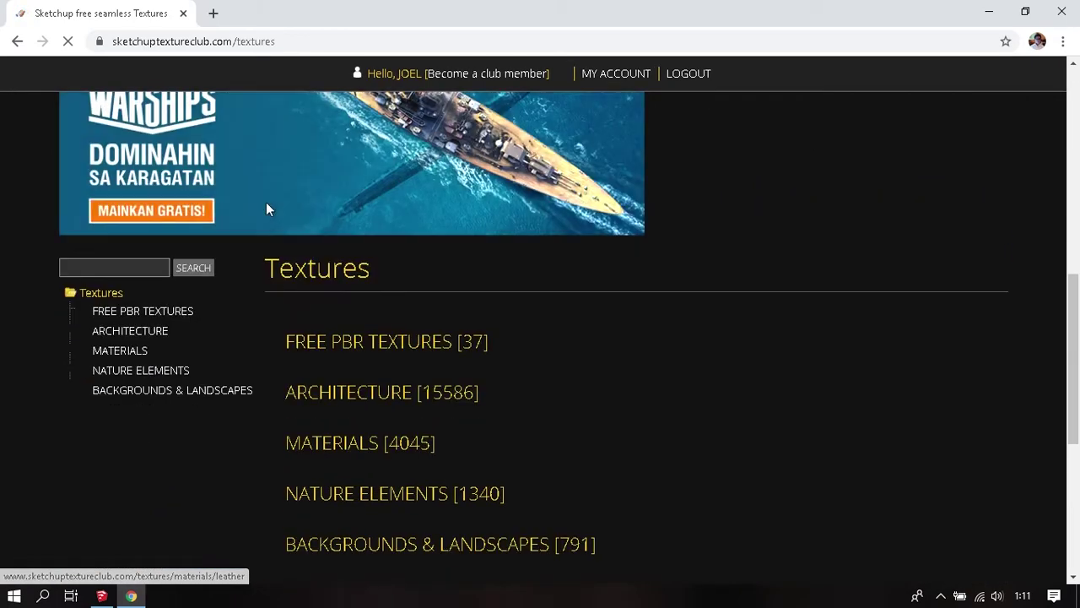
scroll(53, 295, "down", 1)
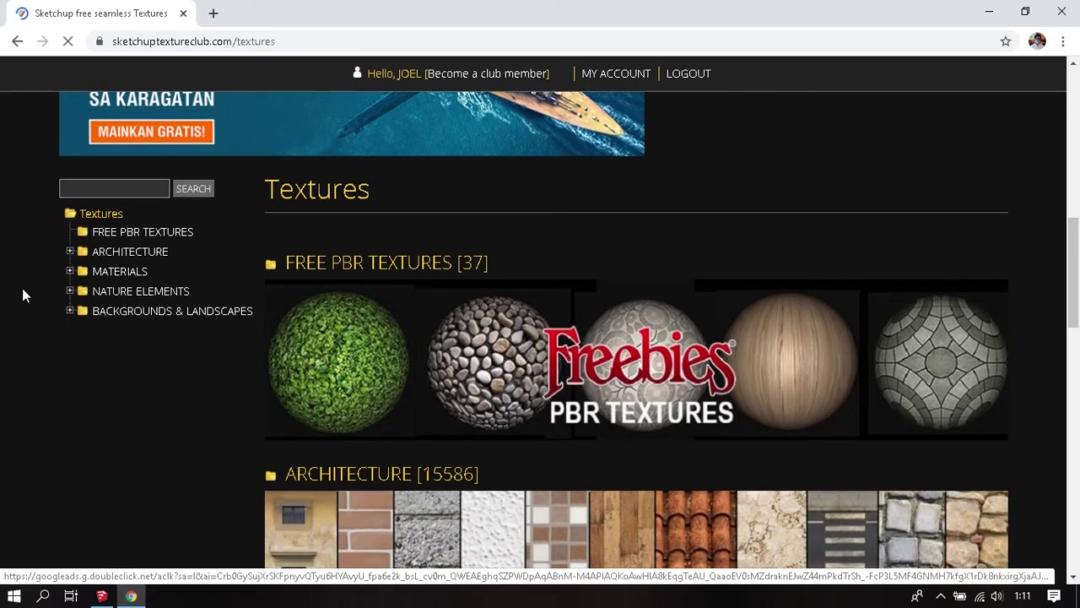
scroll(26, 287, "down", 2)
scroll(39, 243, "up", 2)
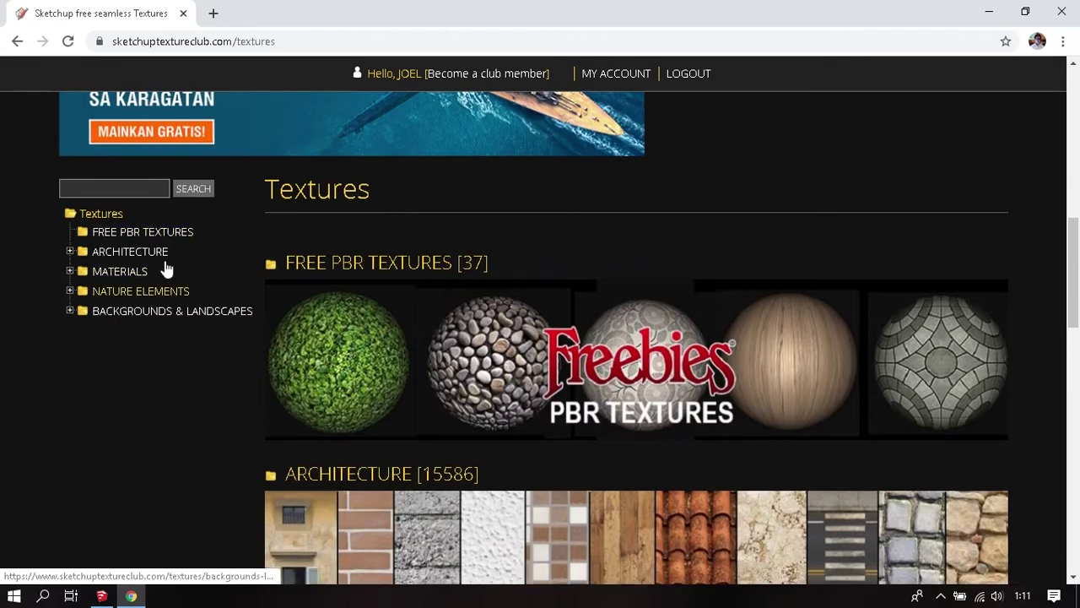
scroll(179, 389, "down", 3)
scroll(185, 331, "down", 1)
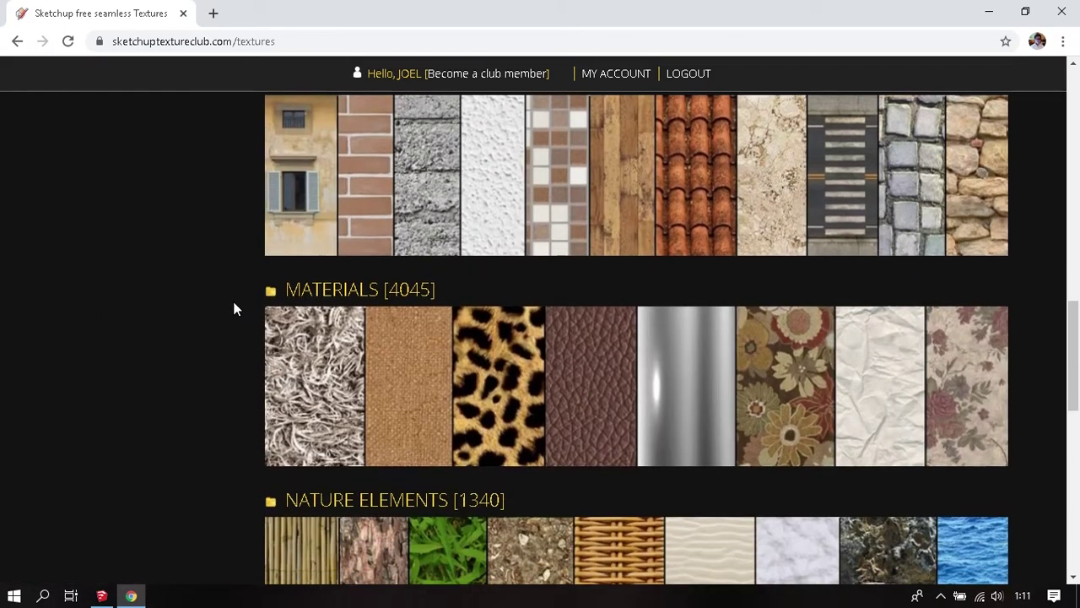
scroll(184, 329, "down", 1)
scroll(197, 331, "down", 1)
scroll(214, 334, "down", 2)
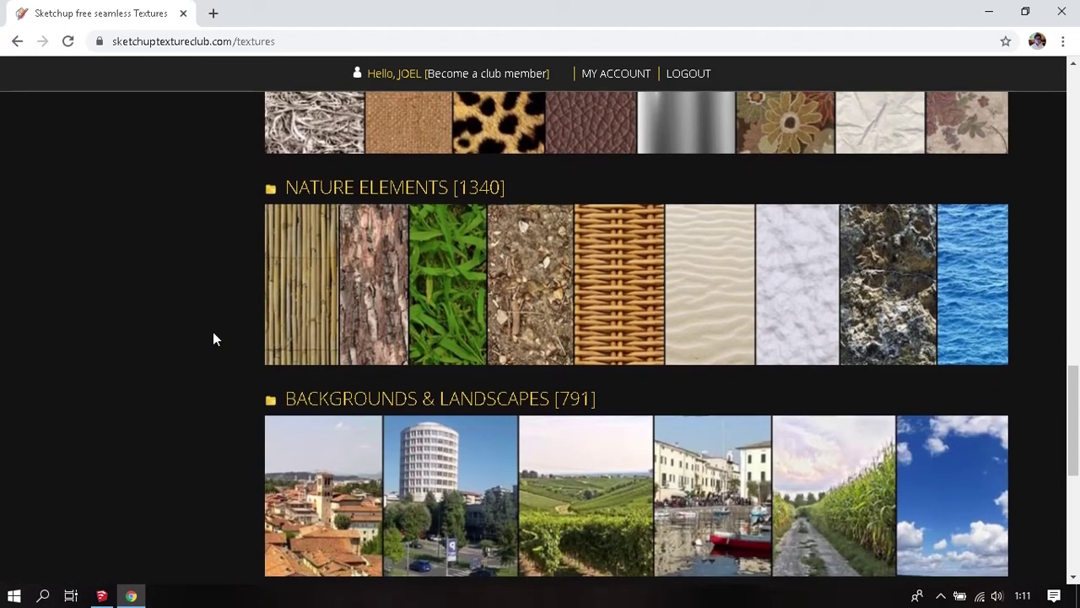
scroll(205, 379, "down", 3)
scroll(207, 389, "up", 1)
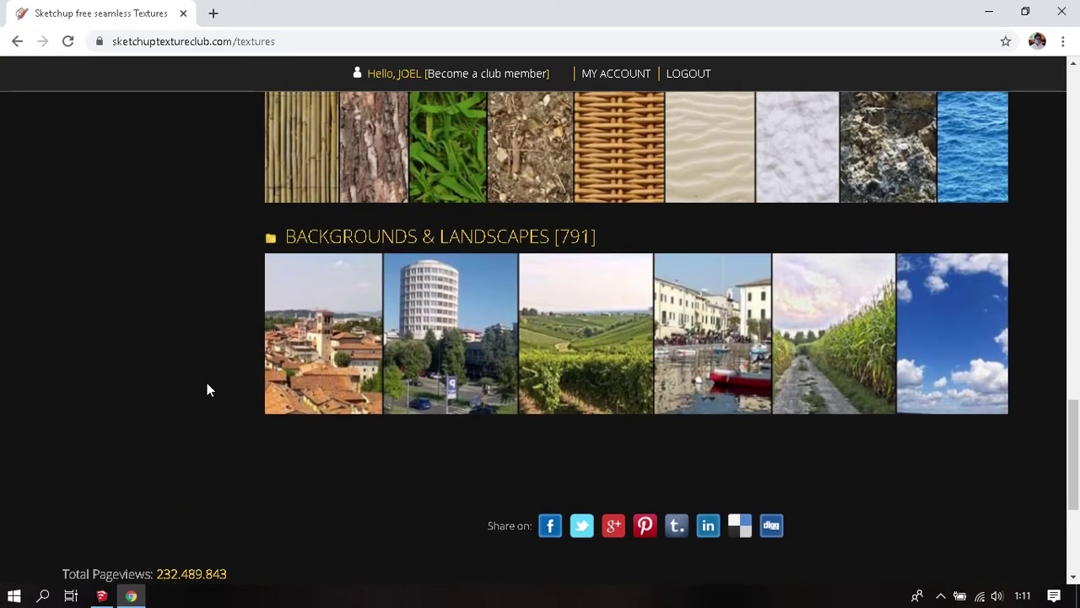
scroll(207, 389, "up", 2)
scroll(207, 389, "up", 1)
scroll(206, 389, "up", 2)
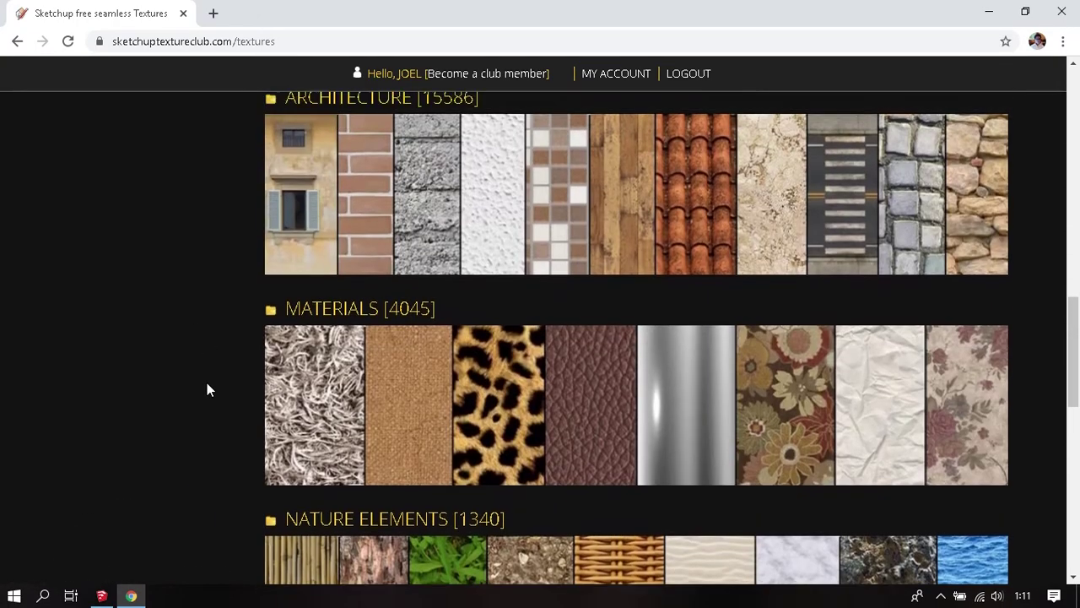
scroll(207, 389, "up", 3)
scroll(111, 395, "up", 1)
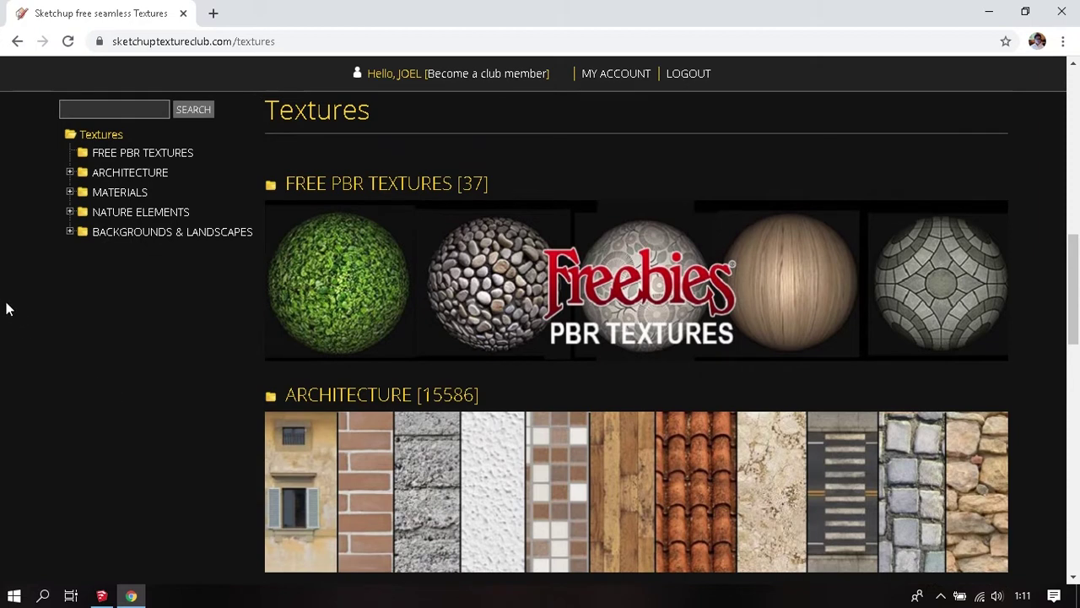
Expand ARCHITECTURE and open the WOOD FLOORS category.
left_click(69, 172)
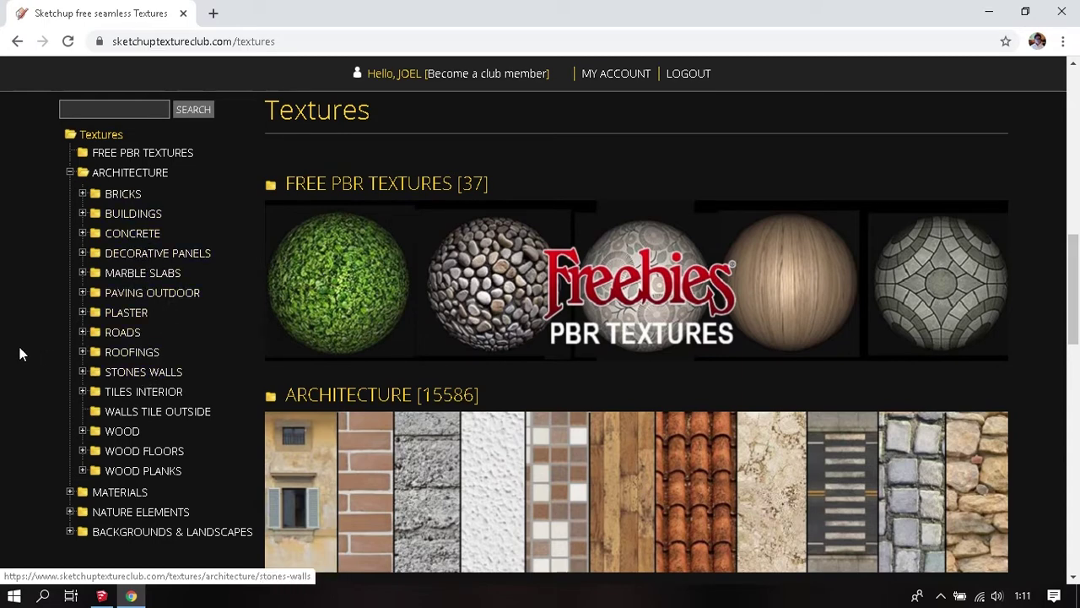
scroll(19, 347, "down", 1)
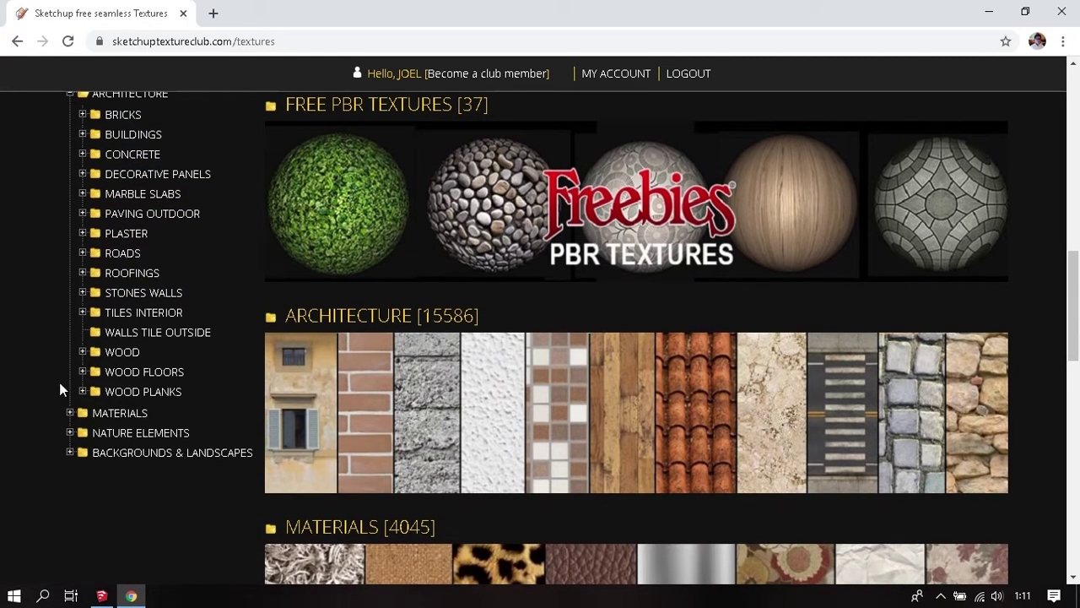
left_click(112, 374)
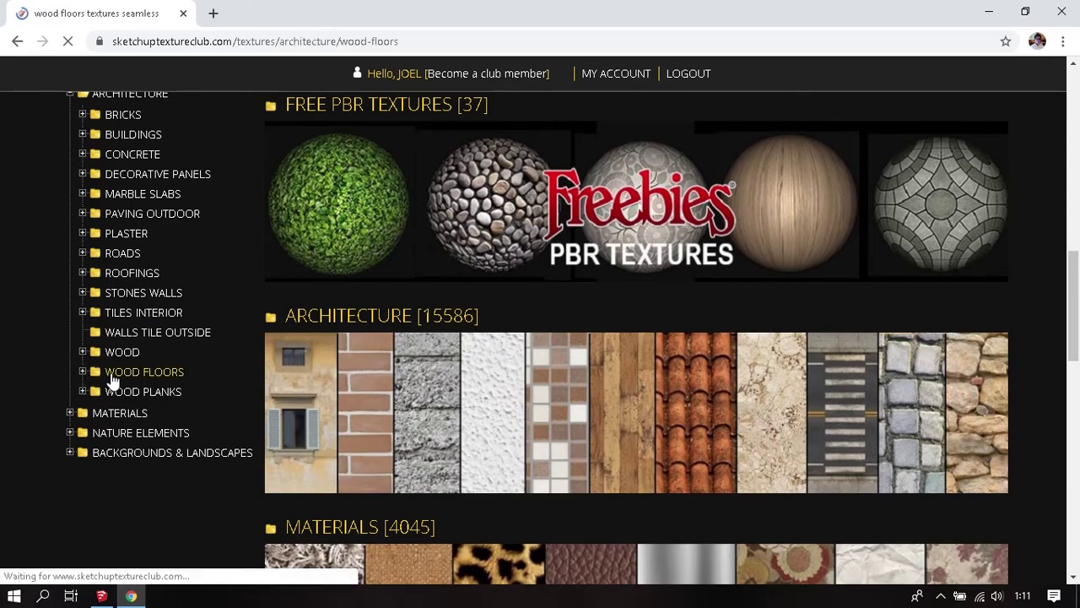
scroll(372, 295, "down", 2)
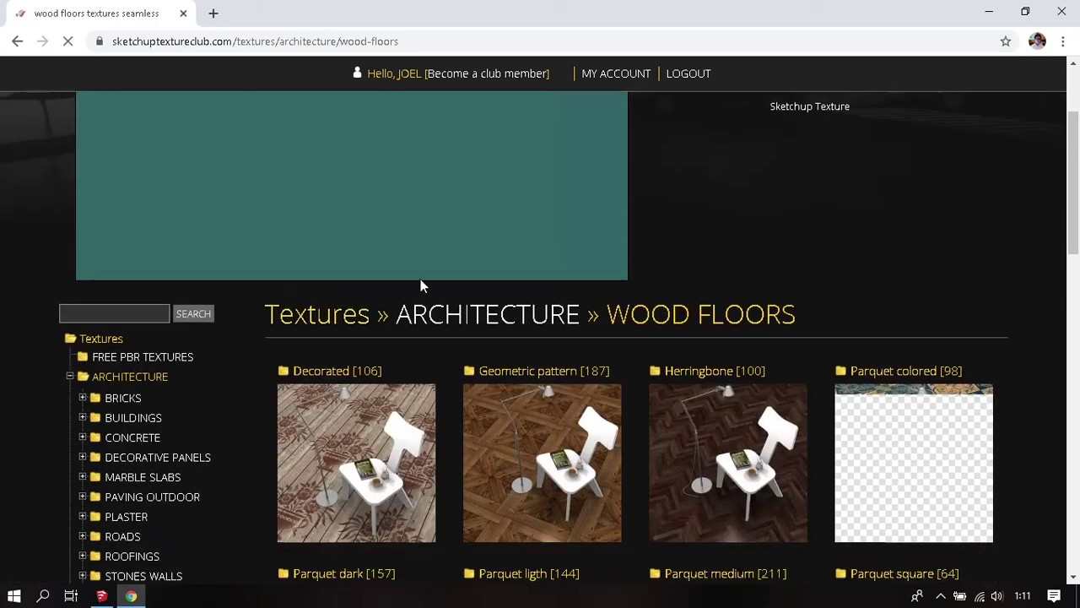
scroll(849, 243, "down", 1)
scroll(850, 240, "down", 1)
scroll(844, 223, "down", 1)
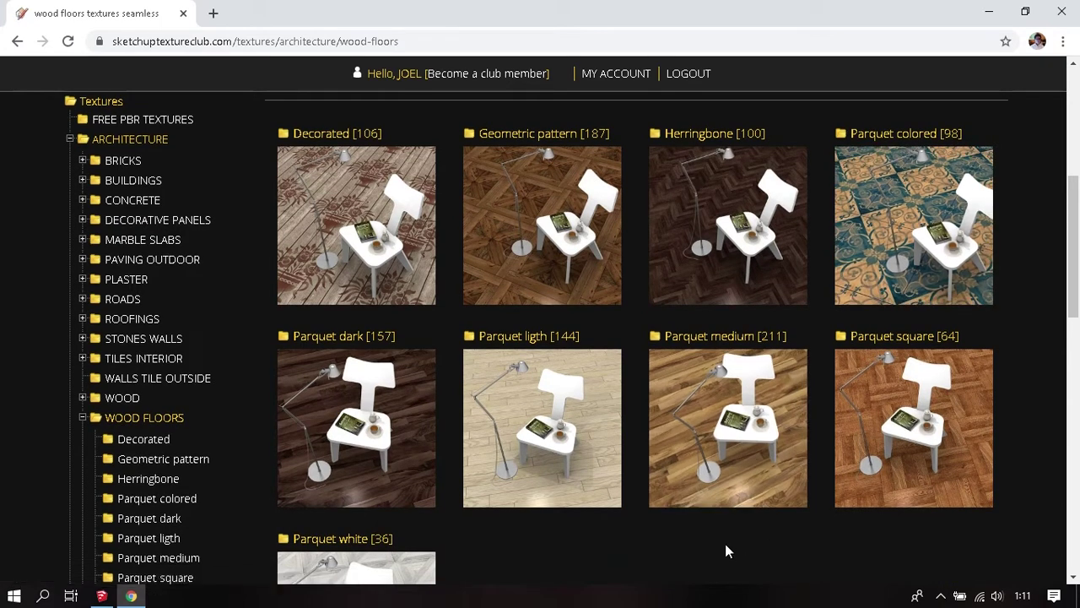
scroll(727, 548, "down", 1)
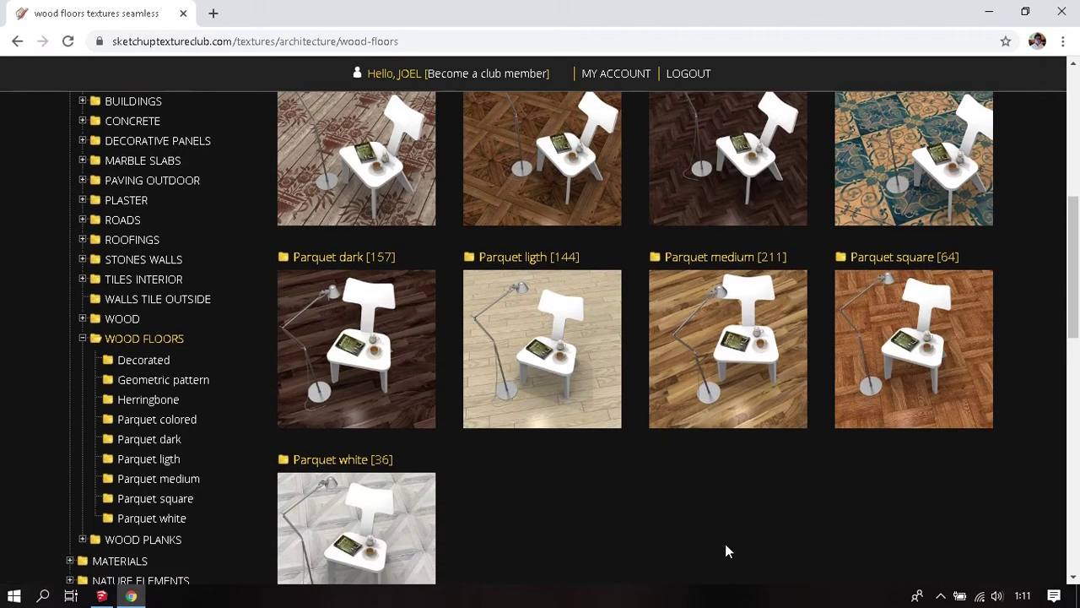
Open Parquet ligth and Parquet medium in new tabs, then browse the light parquet textures toward 17657.
right_click(528, 260)
left_click(574, 267)
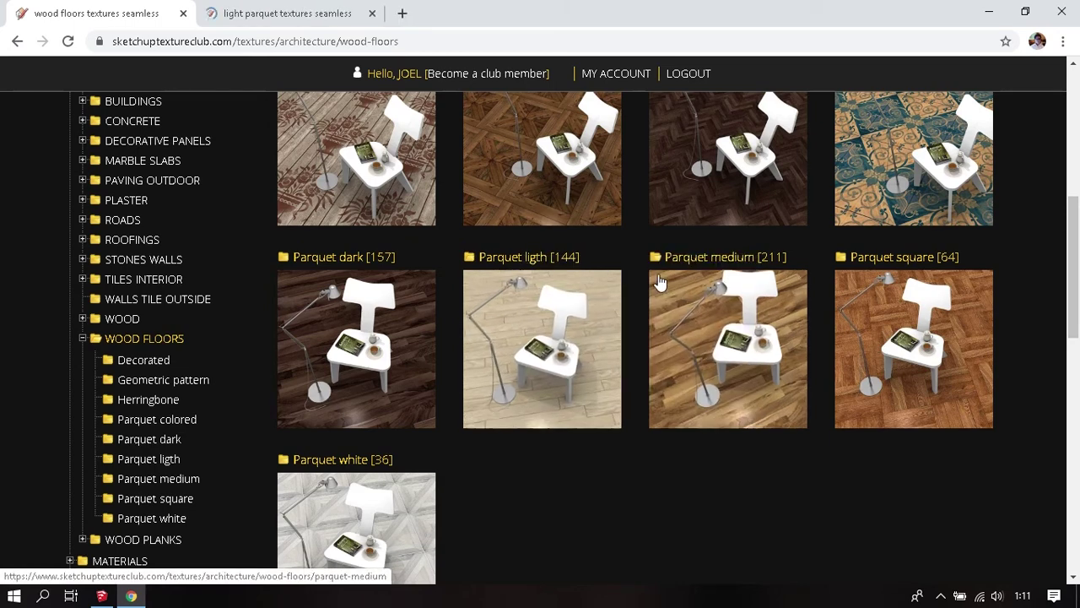
right_click(692, 262)
left_click(713, 268)
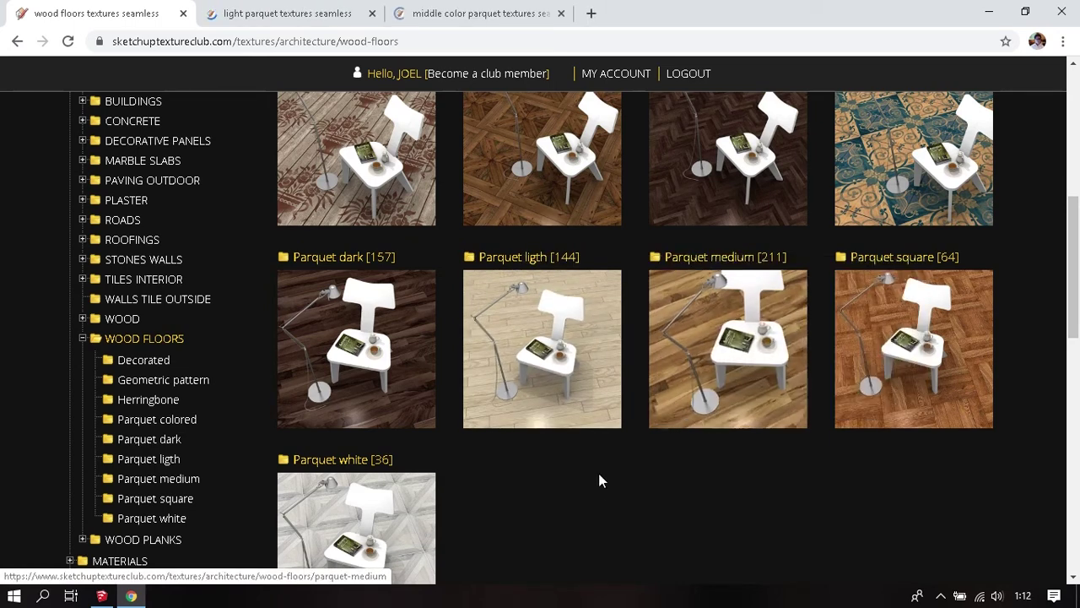
left_click(311, 8)
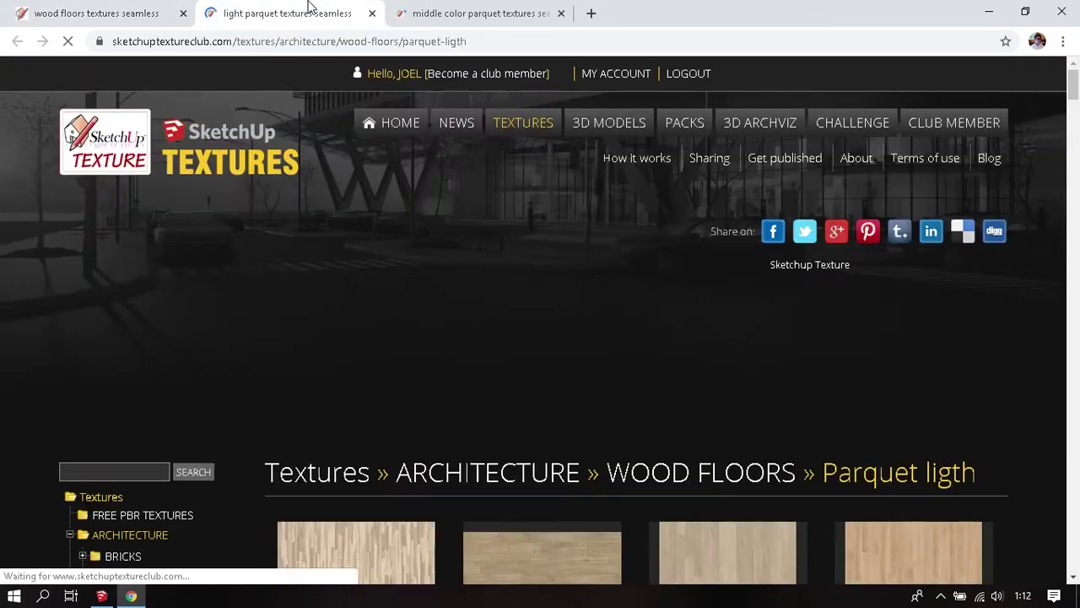
scroll(688, 337, "down", 1)
scroll(839, 254, "down", 2)
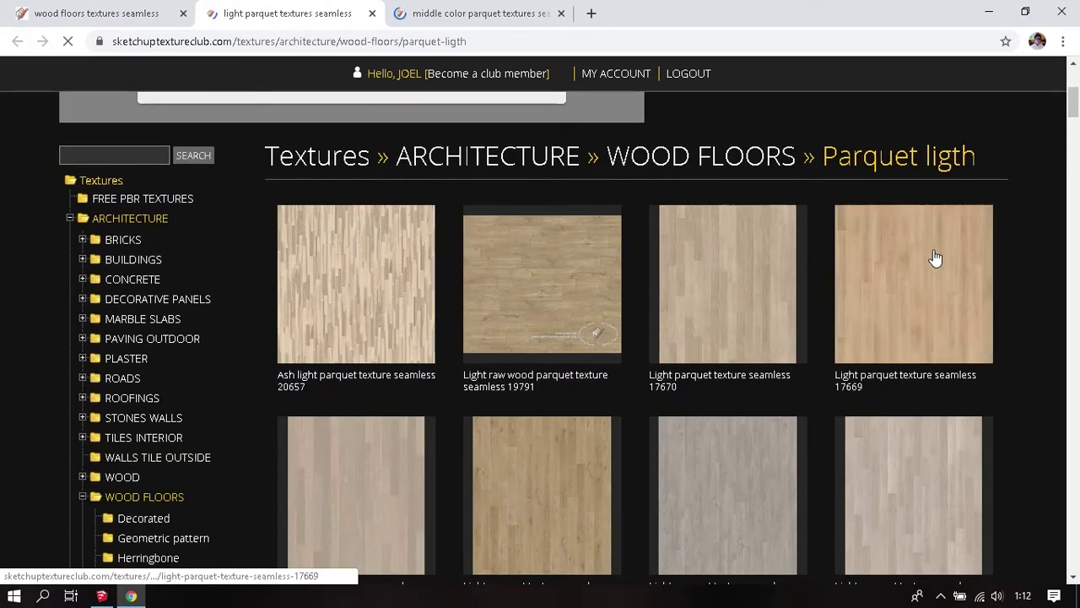
scroll(935, 258, "down", 2)
scroll(1041, 265, "down", 3)
scroll(1040, 265, "down", 2)
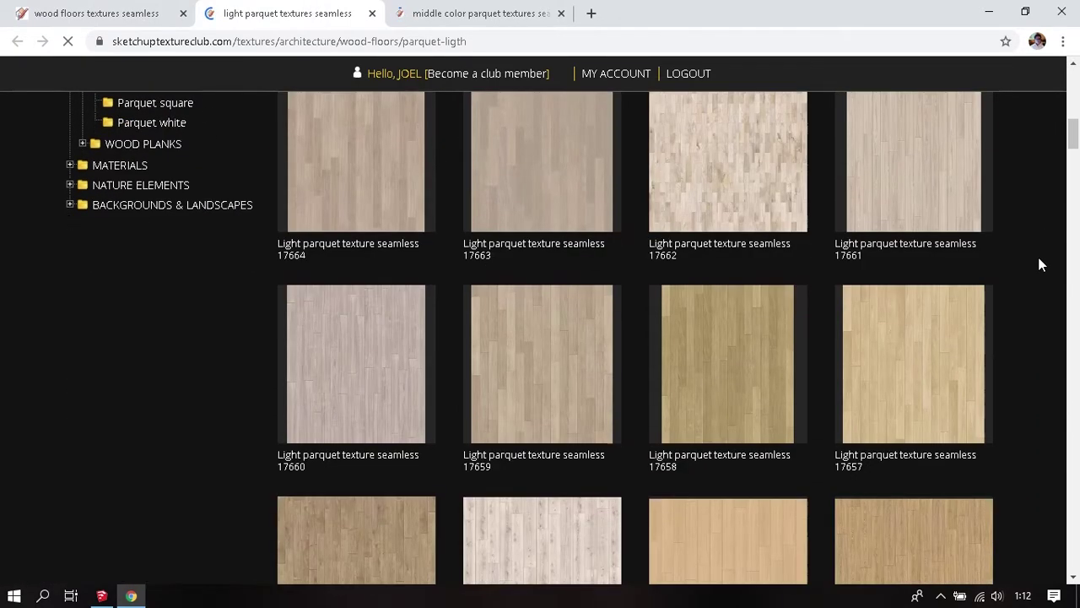
scroll(1041, 265, "down", 1)
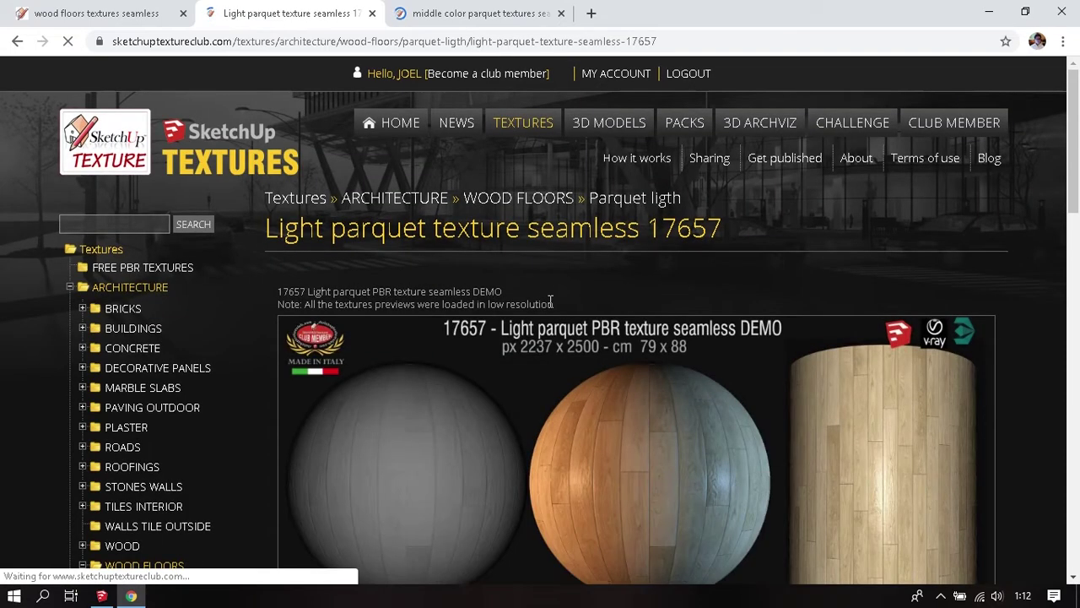
Download the free light parquet texture zip.
scroll(547, 302, "down", 4)
scroll(481, 320, "down", 2)
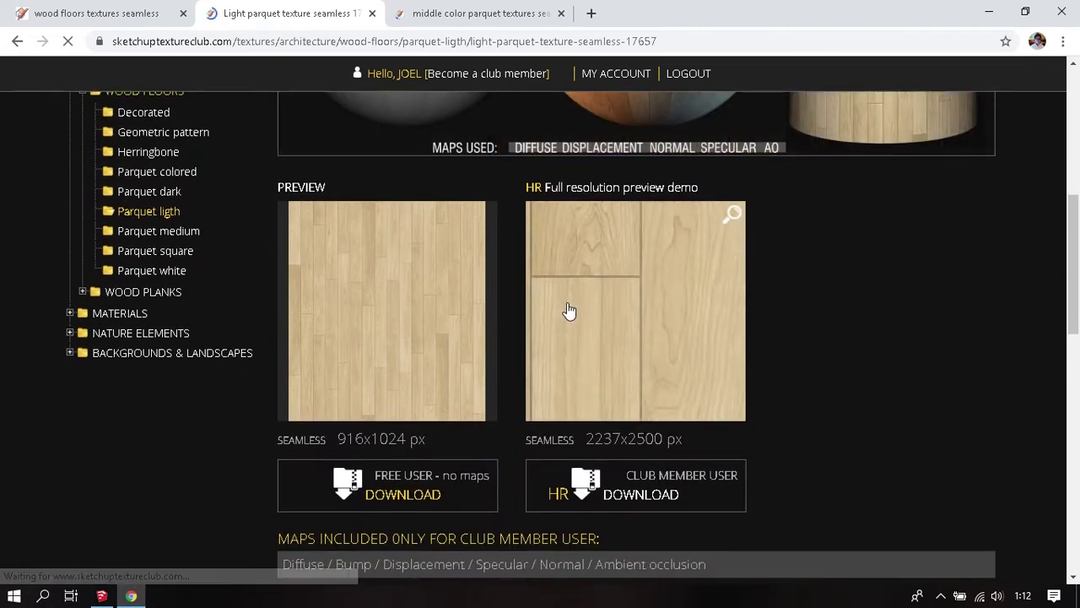
scroll(572, 314, "down", 1)
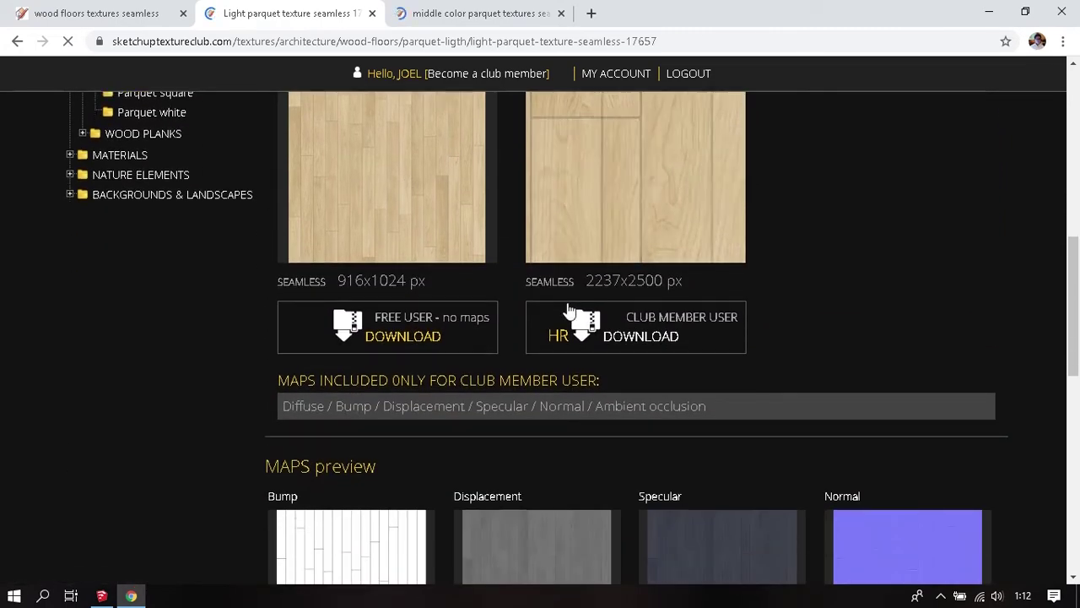
left_click(421, 340)
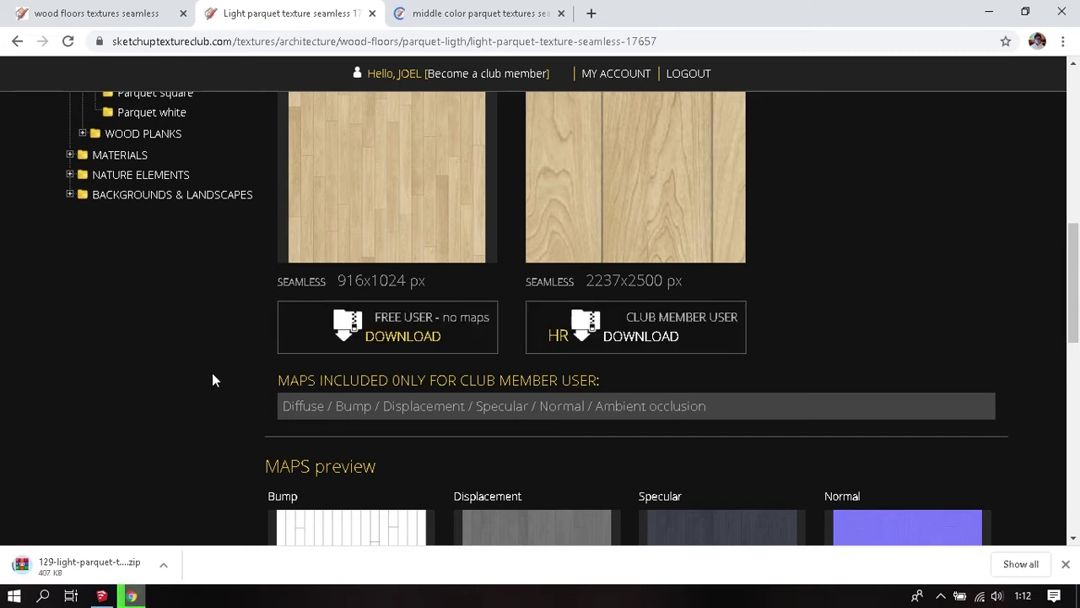
Open the downloaded 129-light-parquet zip from Chrome's download bar in WinRAR.
scroll(211, 373, "down", 1)
scroll(212, 373, "down", 1)
scroll(207, 378, "down", 1)
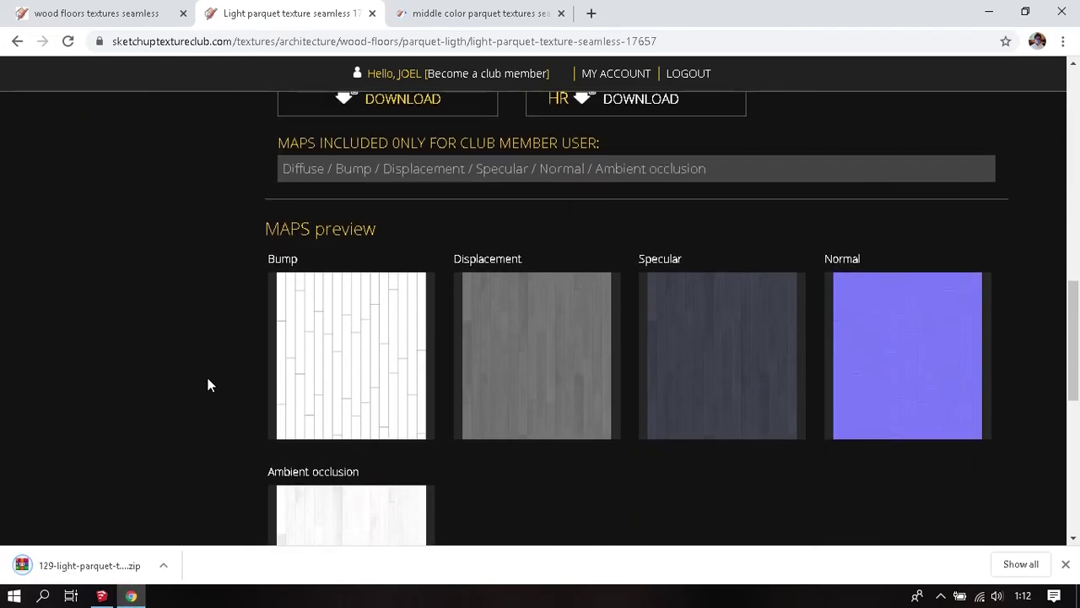
scroll(210, 384, "down", 2)
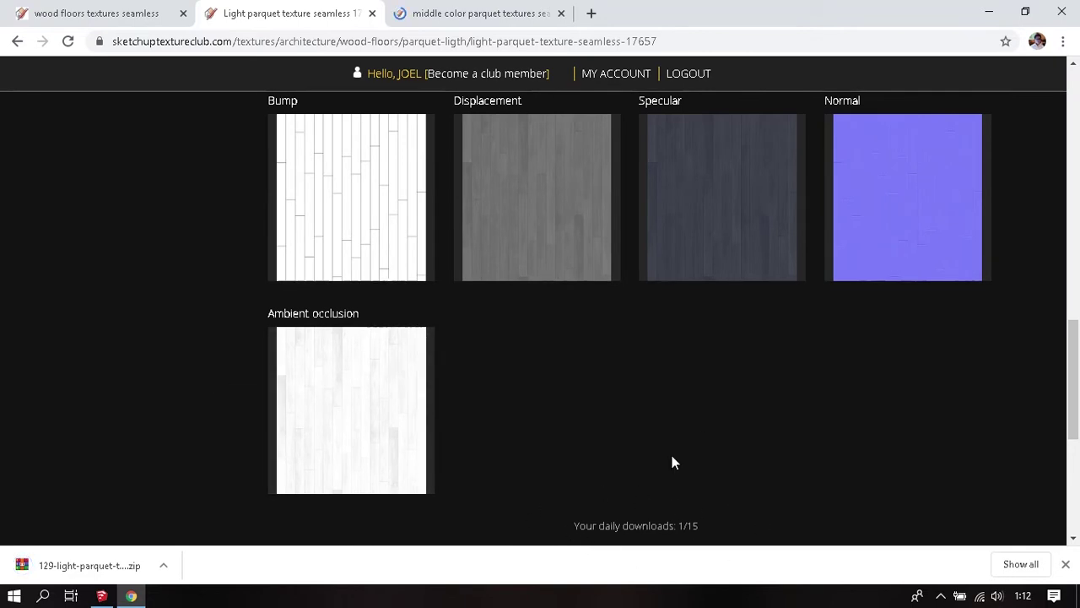
scroll(165, 393, "up", 2)
scroll(165, 392, "up", 2)
scroll(165, 392, "up", 1)
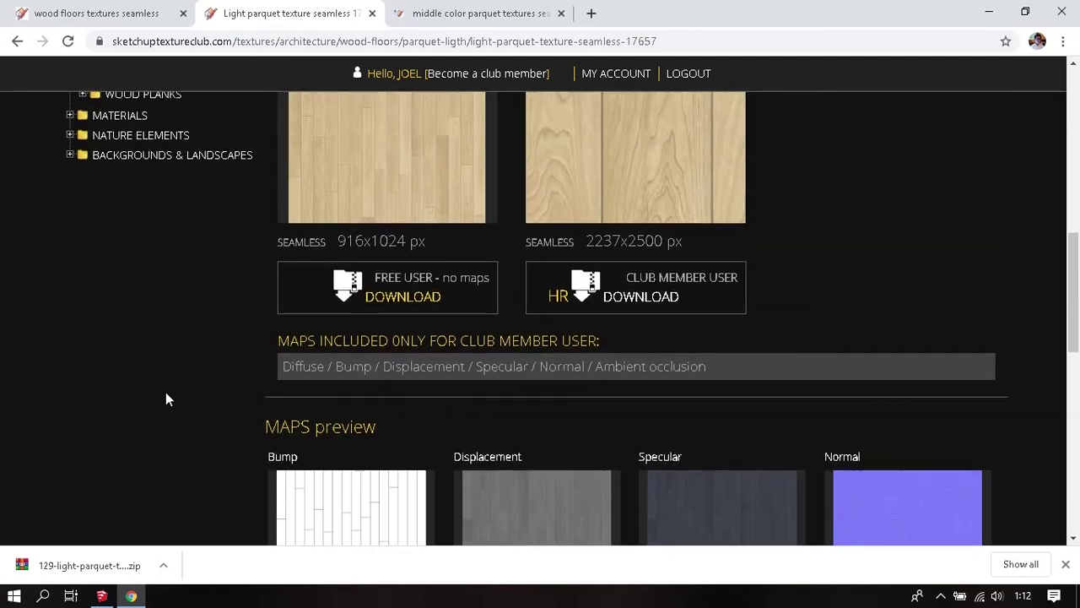
scroll(167, 401, "up", 1)
scroll(164, 413, "up", 1)
scroll(158, 416, "up", 1)
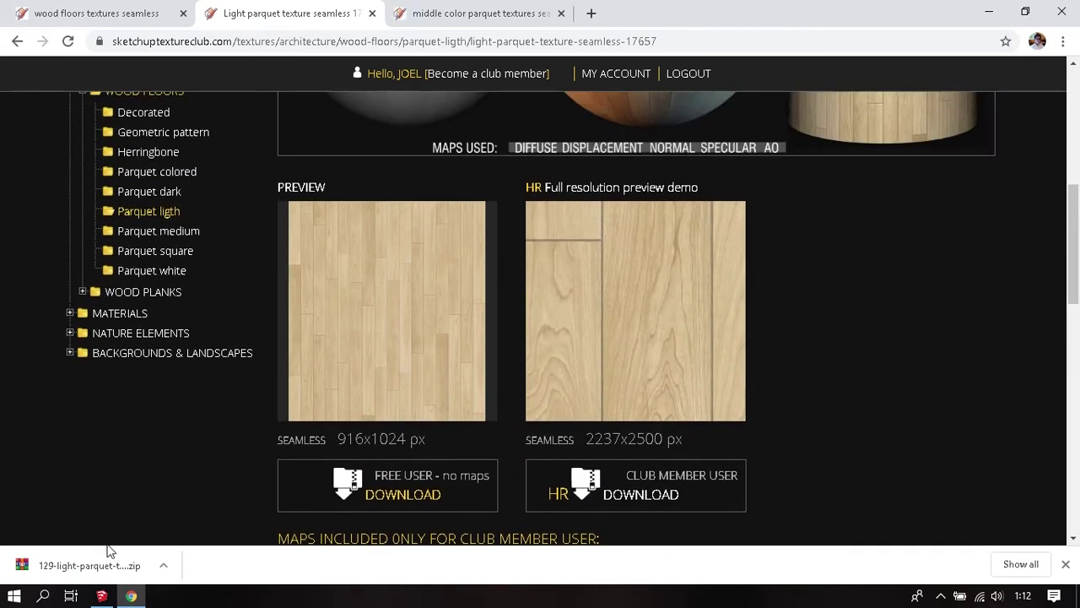
scroll(209, 451, "down", 4)
scroll(213, 452, "down", 3)
scroll(213, 452, "up", 1)
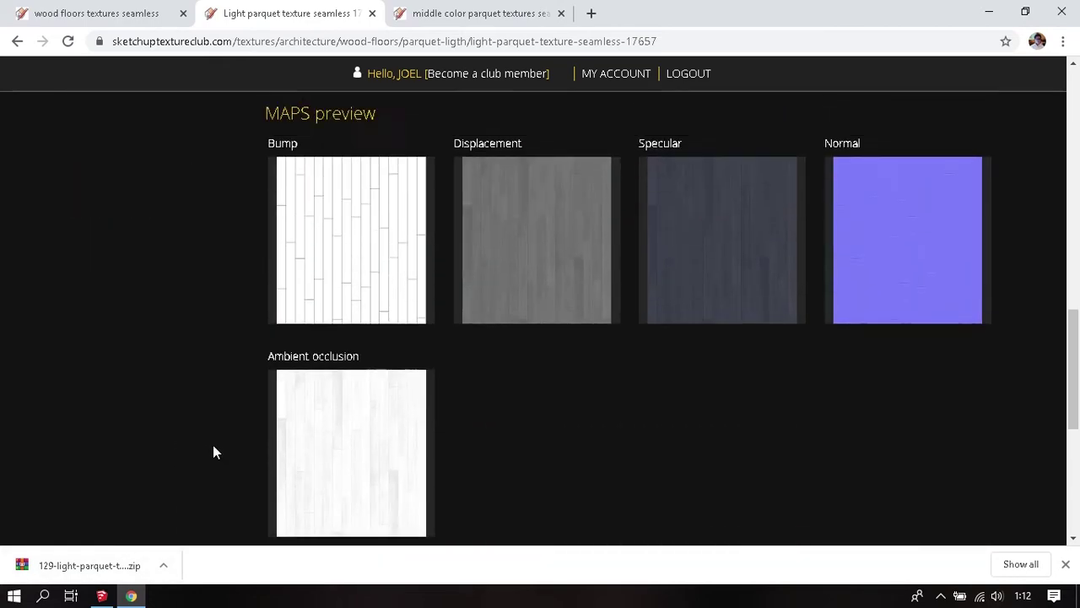
scroll(213, 453, "up", 5)
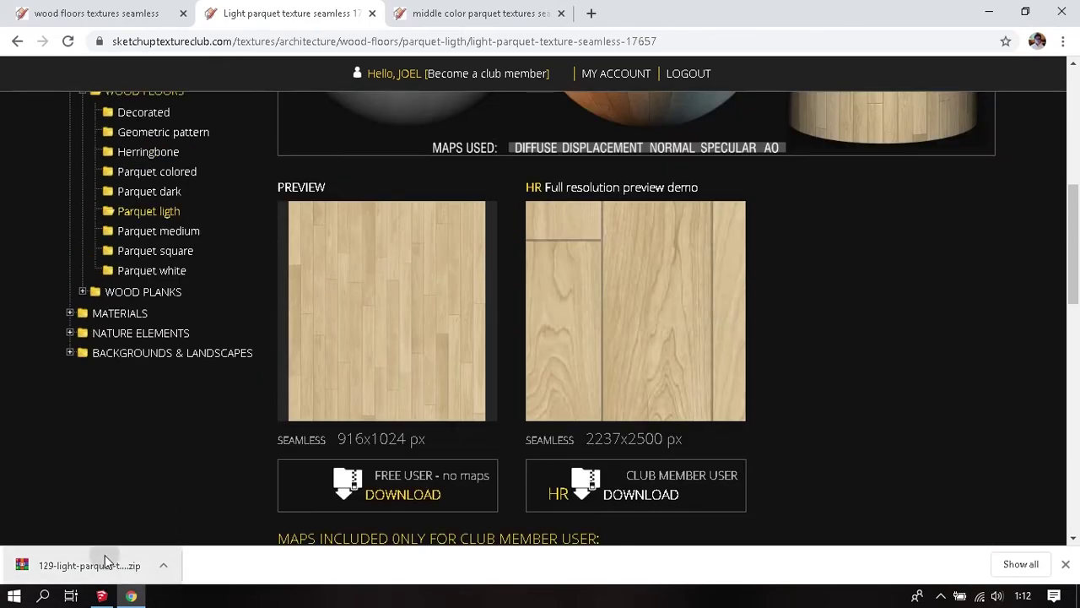
left_click(104, 556)
Extract 129_light parquet texture-seamless.jpg to Downloads, close WinRAR and return to SketchUp.
left_click(144, 151)
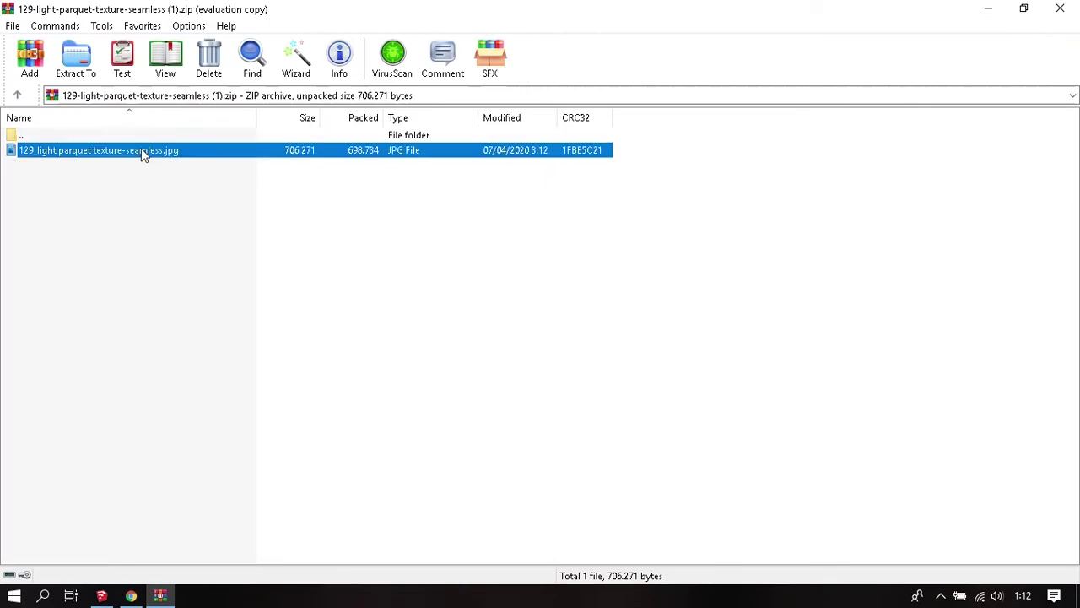
left_click(75, 60)
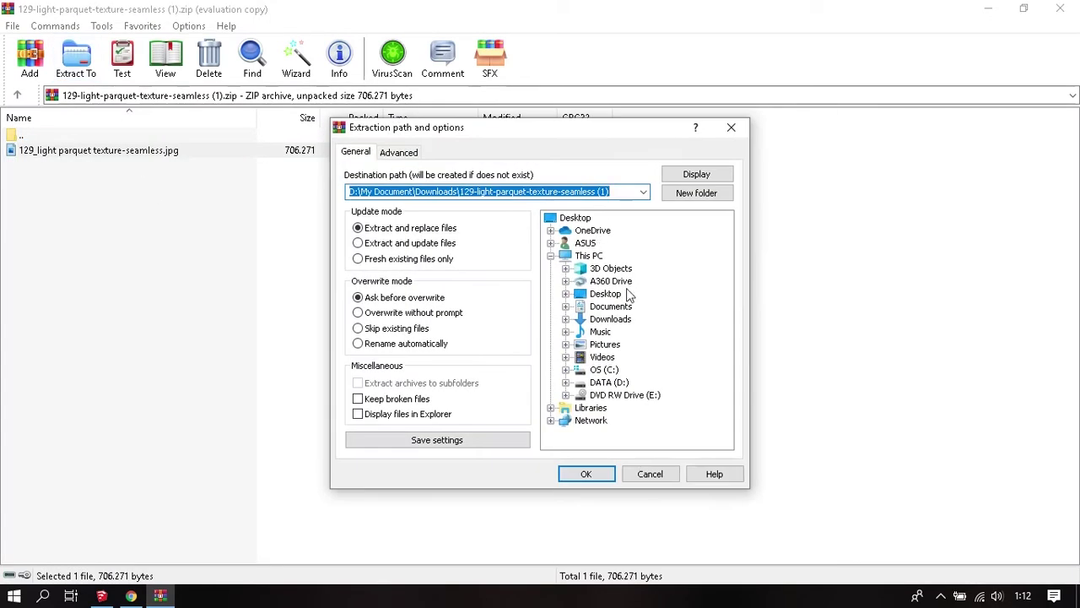
left_click(623, 319)
left_click(586, 474)
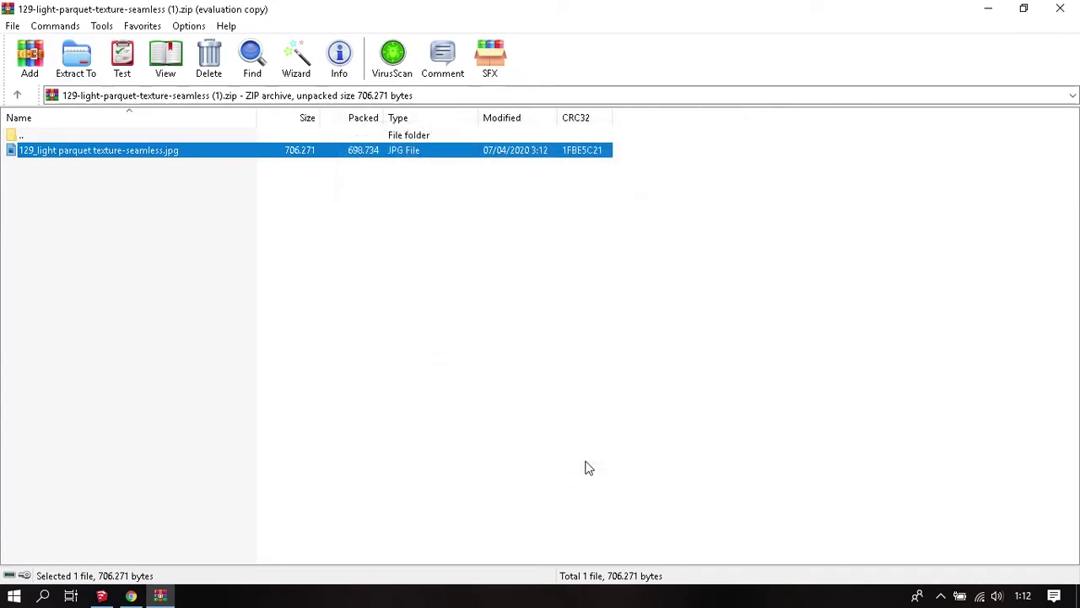
left_click(1060, 9)
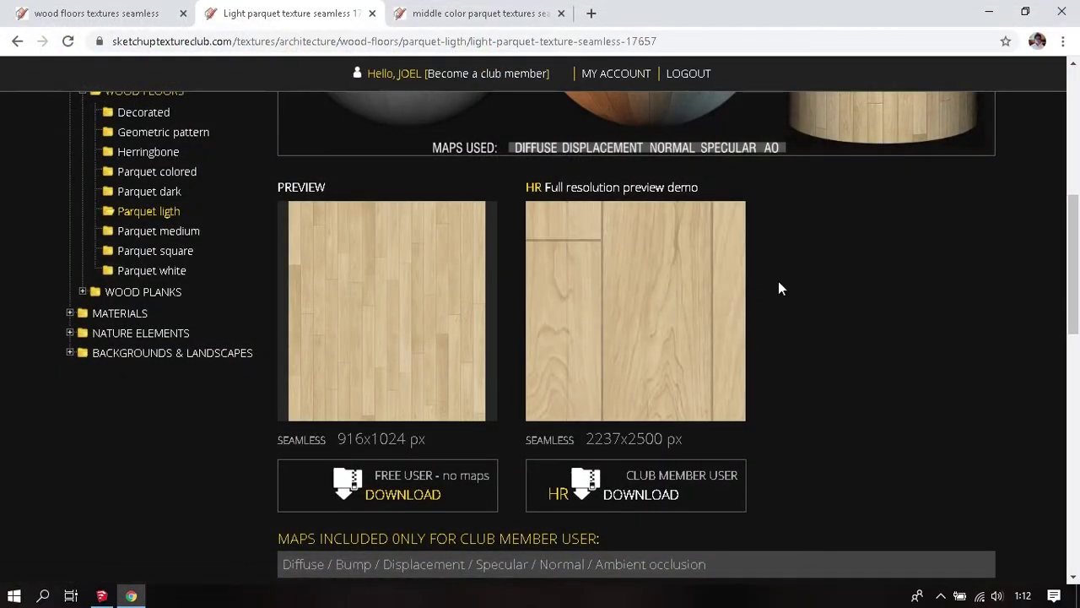
left_click(101, 595)
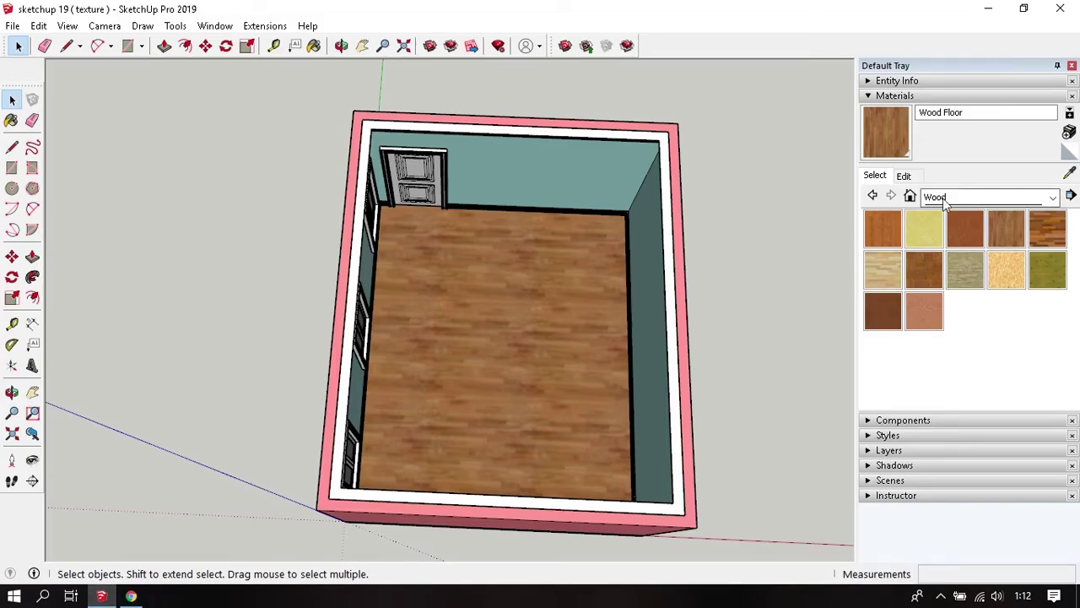
Paint the floor with Color F08 from the Colors collection and open its Edit settings.
left_click(987, 196)
left_click(983, 252)
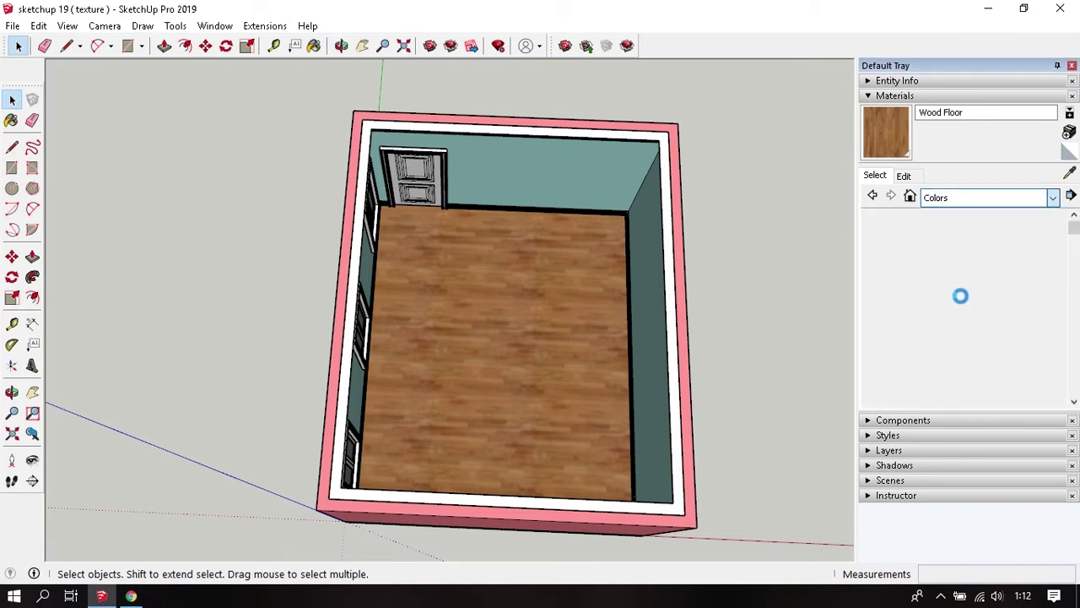
scroll(961, 296, "down", 3)
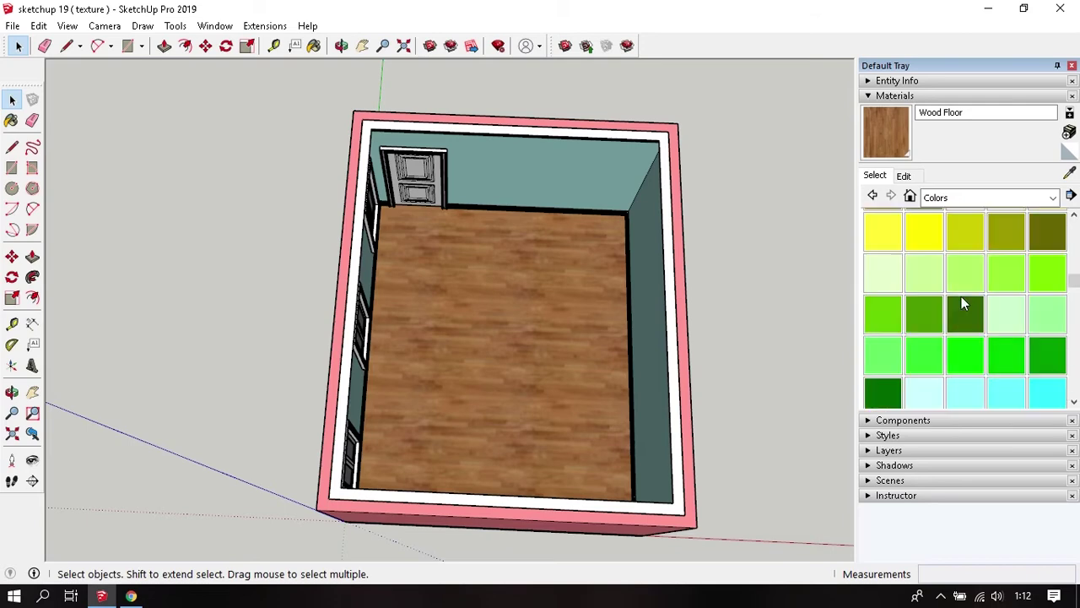
left_click(962, 312)
middle_click_drag(481, 291, 497, 319)
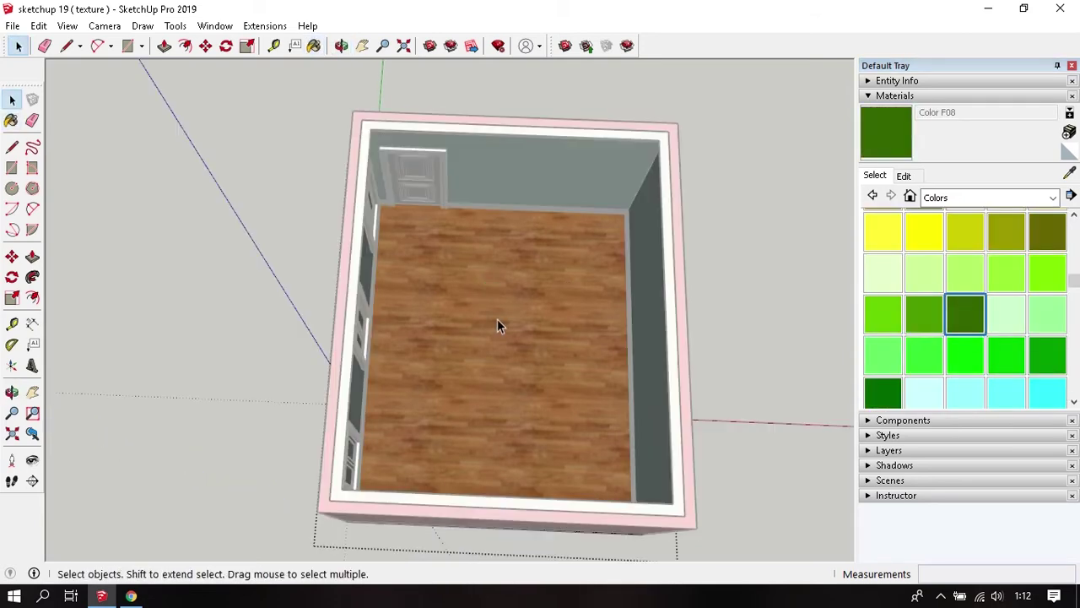
key("b")
left_click(509, 334)
key("space")
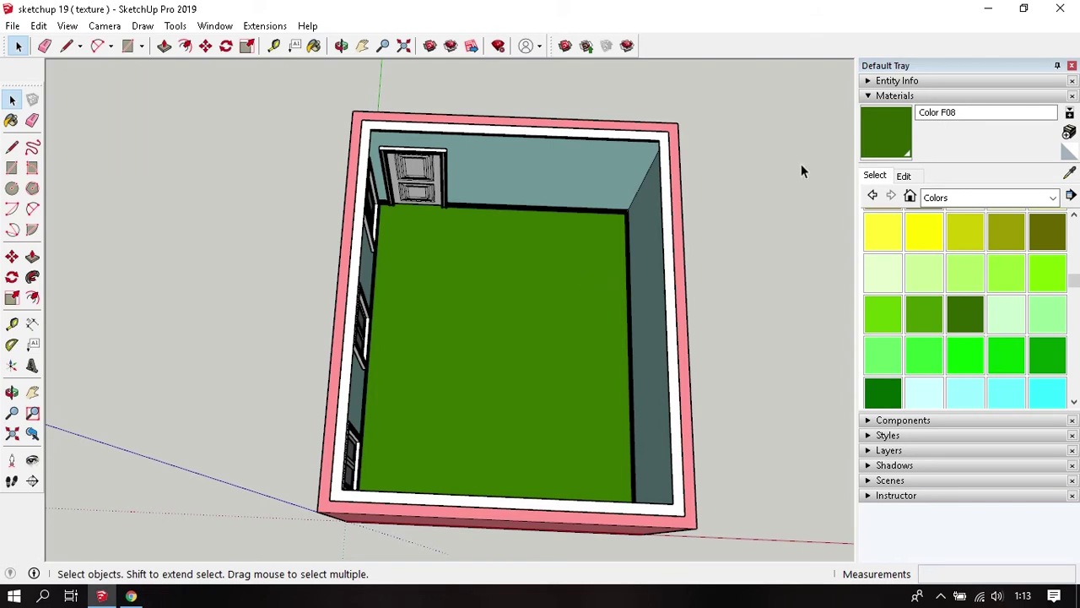
left_click(905, 176)
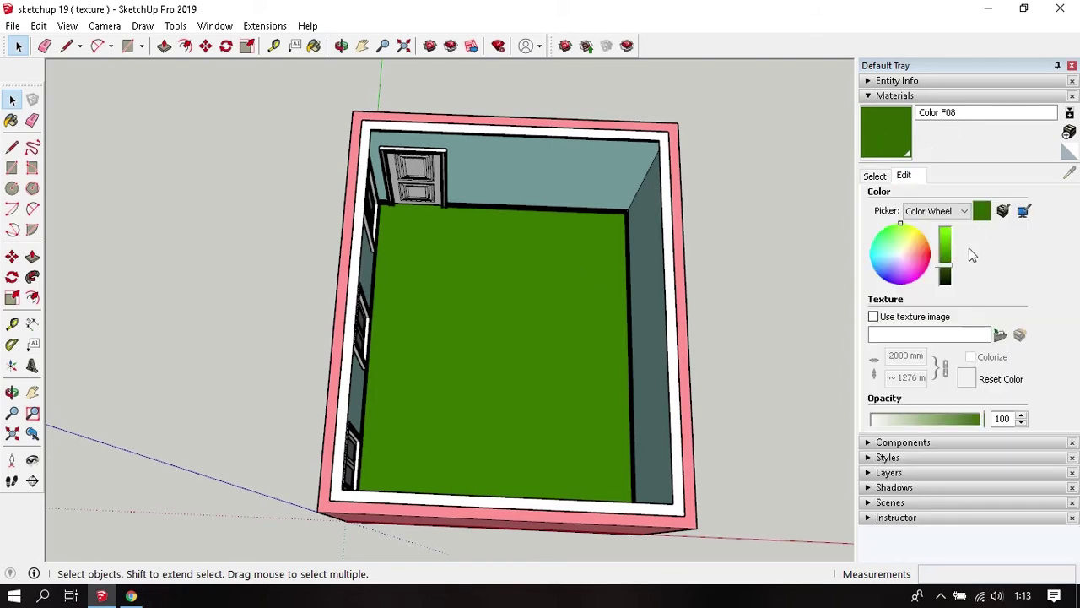
Load '129_light parquet texture-seamless' from Downloads as the floor material's texture image.
left_click(874, 318)
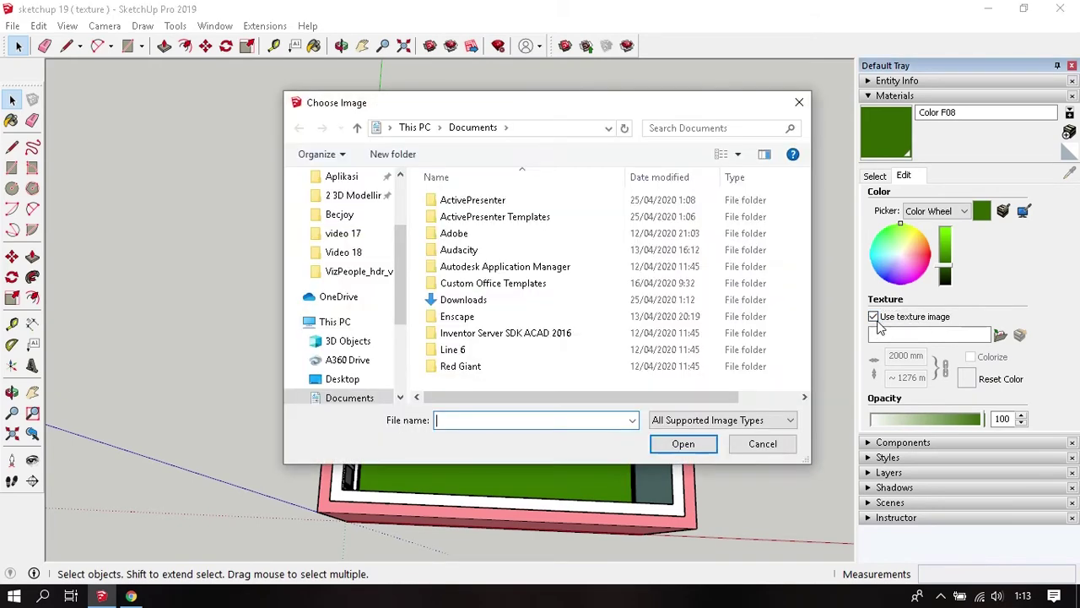
scroll(385, 277, "up", 2)
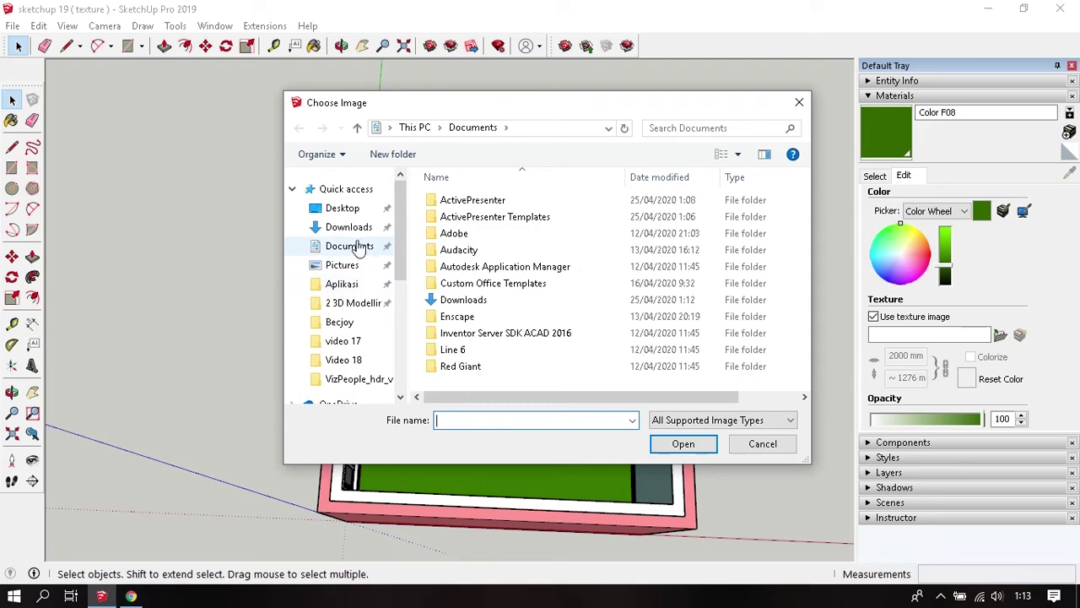
left_click(353, 229)
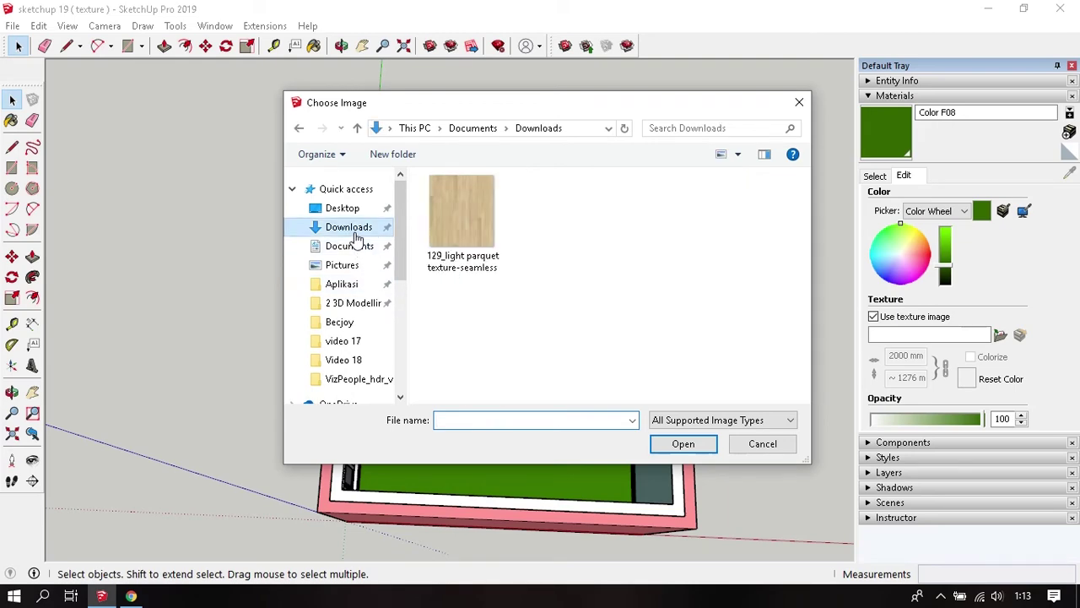
left_click(477, 224)
left_click(683, 443)
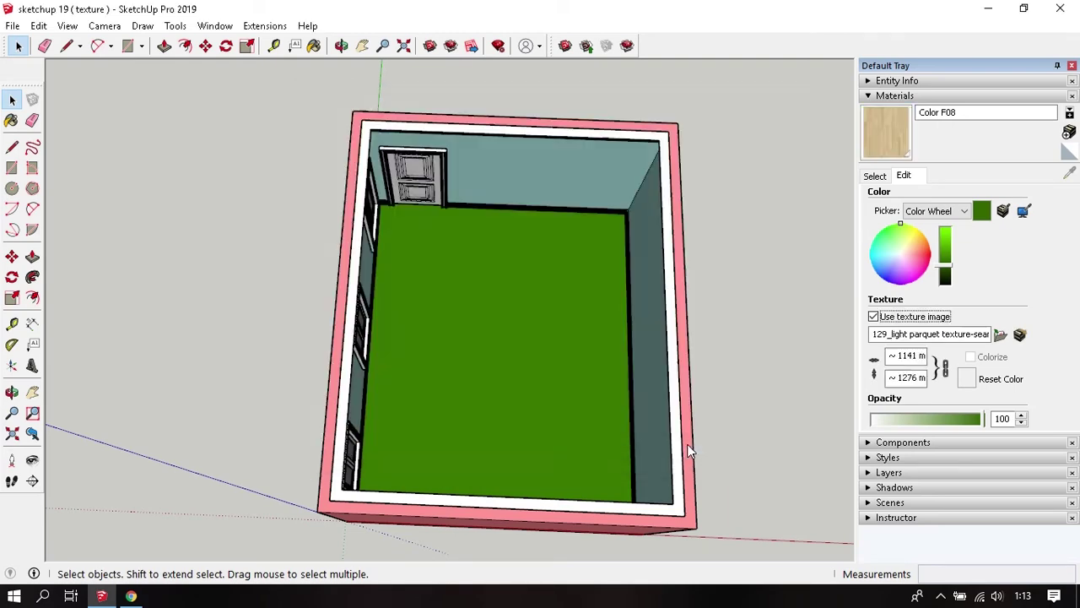
Set the parquet texture width to 1000 mm and check the result on the floor.
scroll(477, 318, "up", 3)
scroll(477, 318, "up", 3)
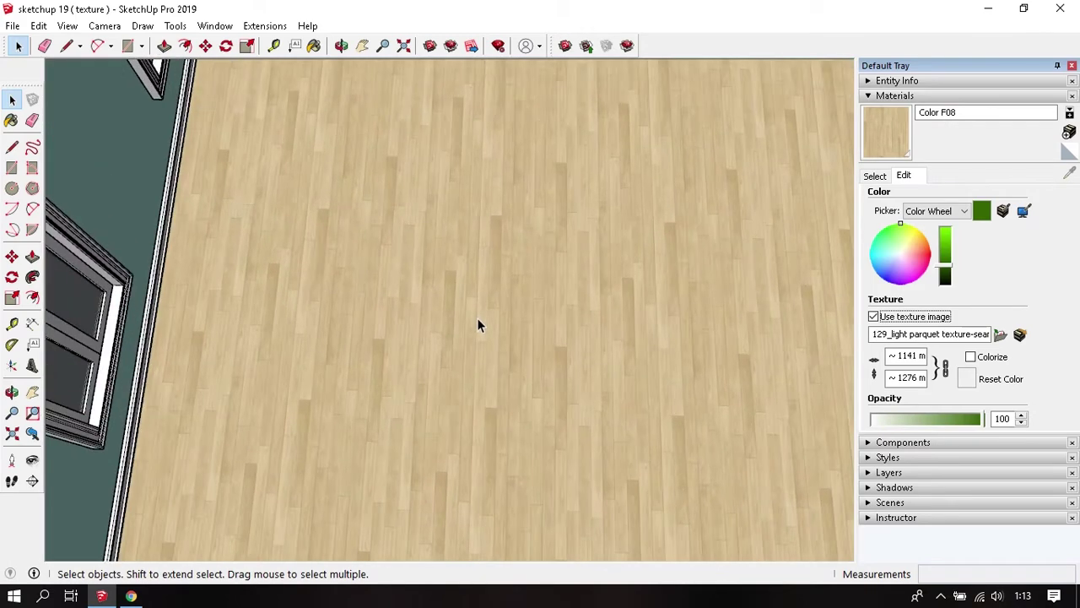
double_click(917, 356)
type("100")
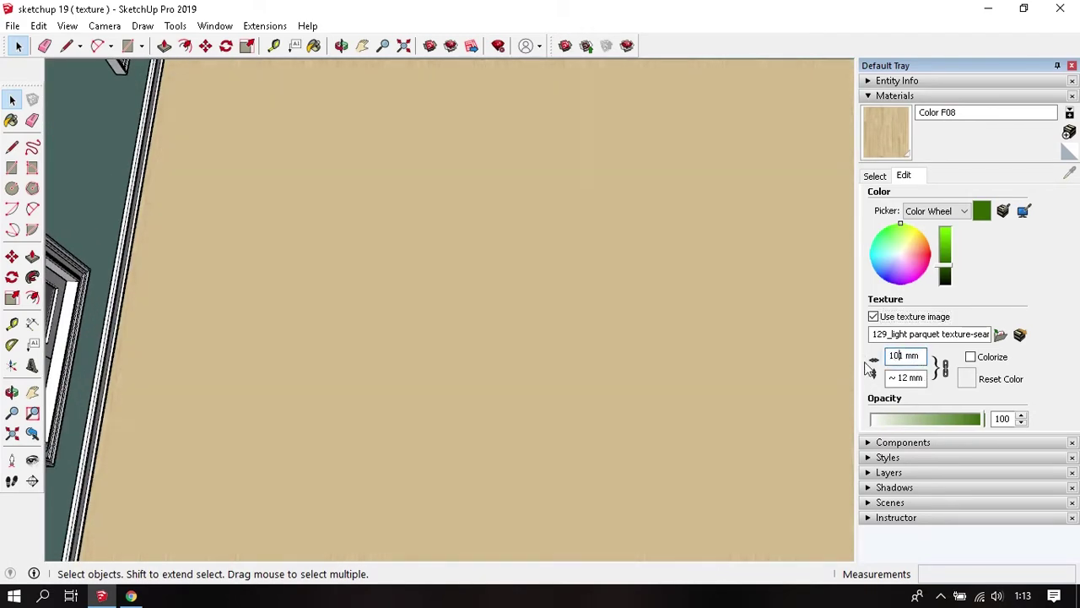
type("01")
scroll(399, 297, "down", 5)
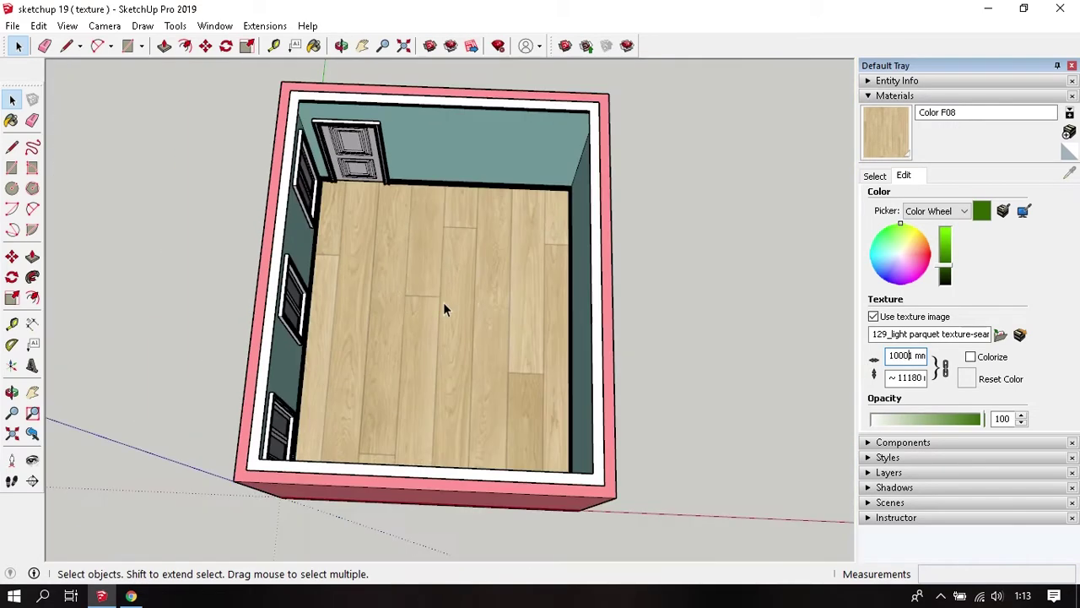
scroll(444, 302, "up", 2)
scroll(470, 304, "up", 2)
left_click(910, 356)
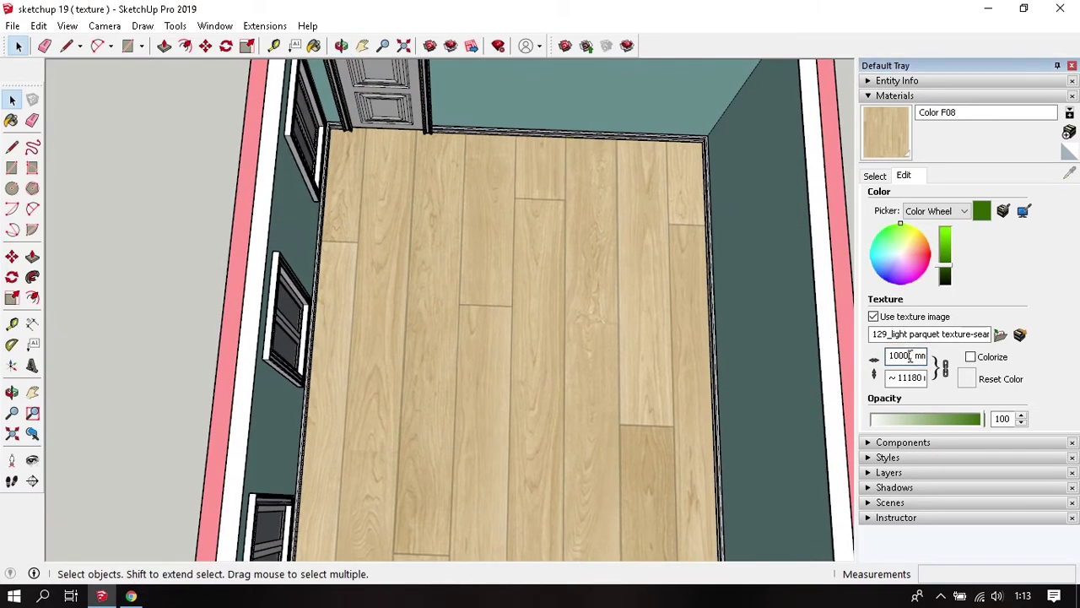
key("BackSpace")
key("BackSpace")
type("0")
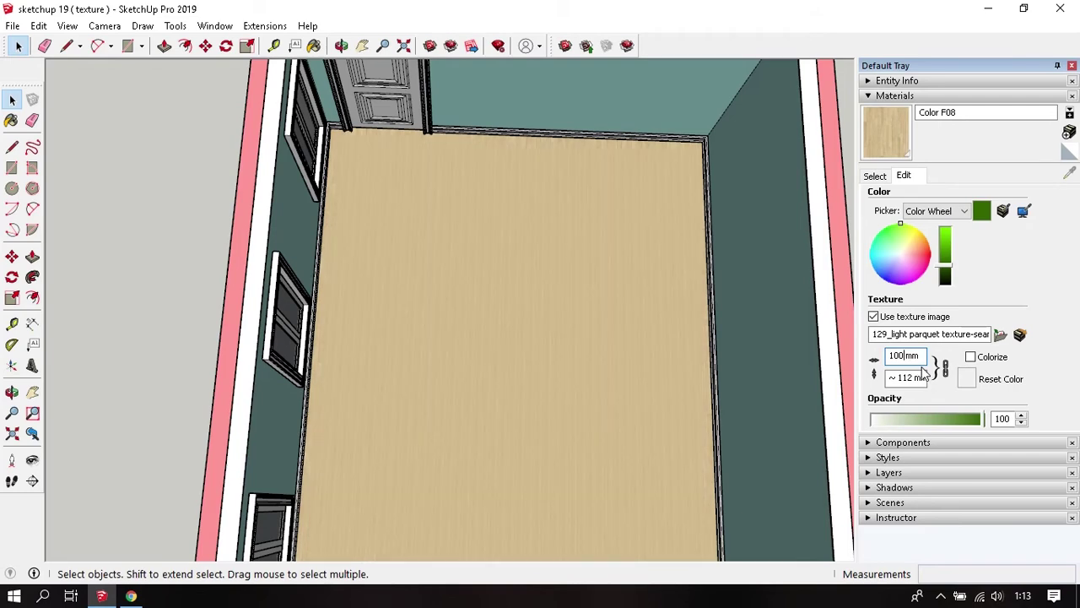
scroll(390, 281, "down", 3)
middle_click_drag(427, 282, 506, 326)
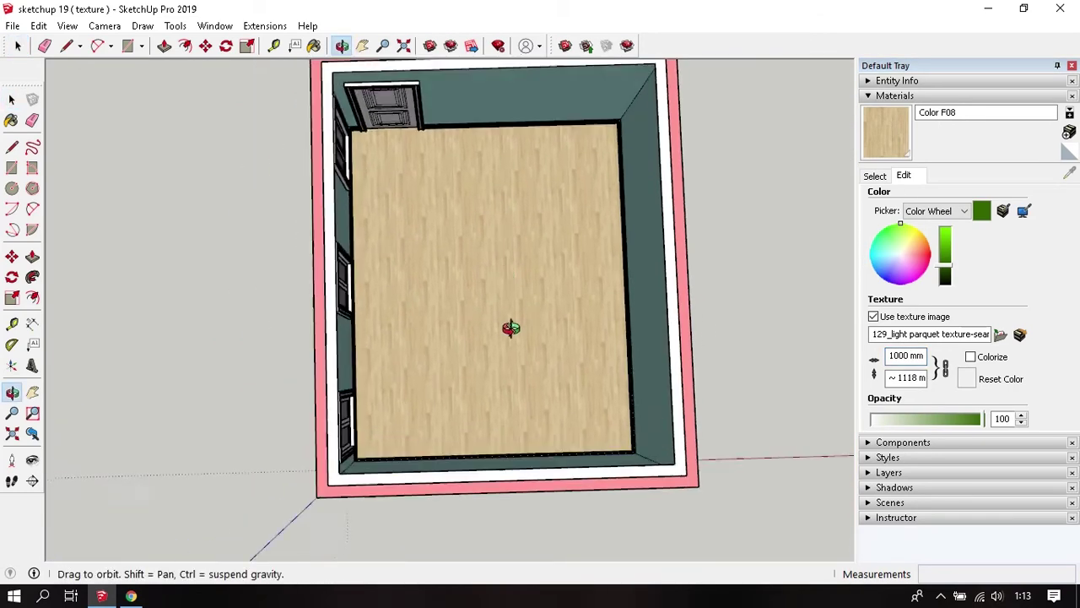
scroll(481, 273, "up", 5)
scroll(482, 365, "up", 1)
scroll(472, 304, "down", 3)
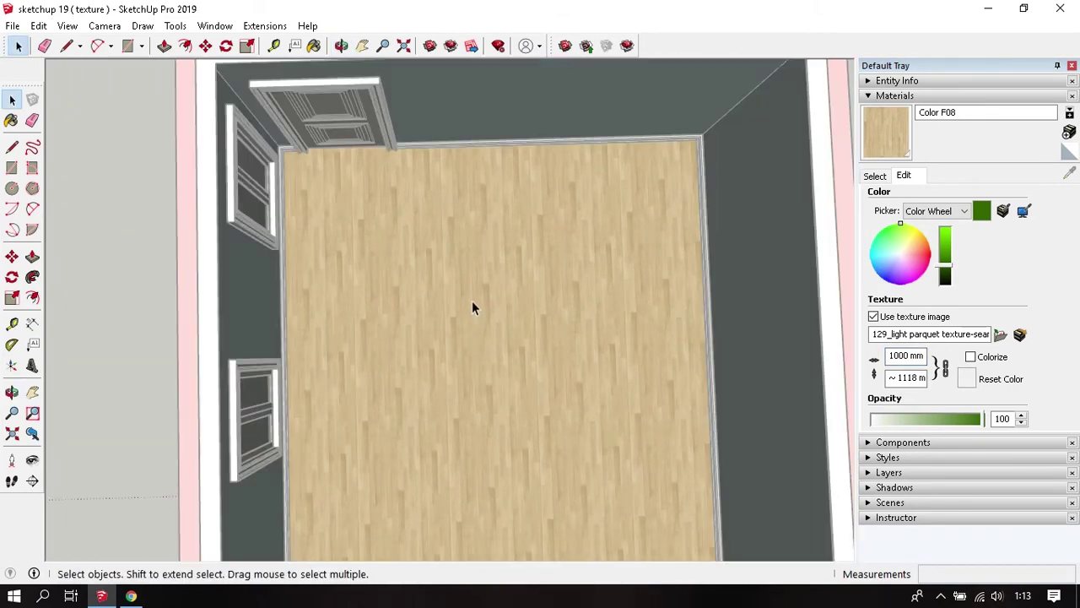
scroll(475, 257, "down", 2)
Rotate and rescale the floor's parquet texture with the green pin into horizontal planks.
left_click(465, 276)
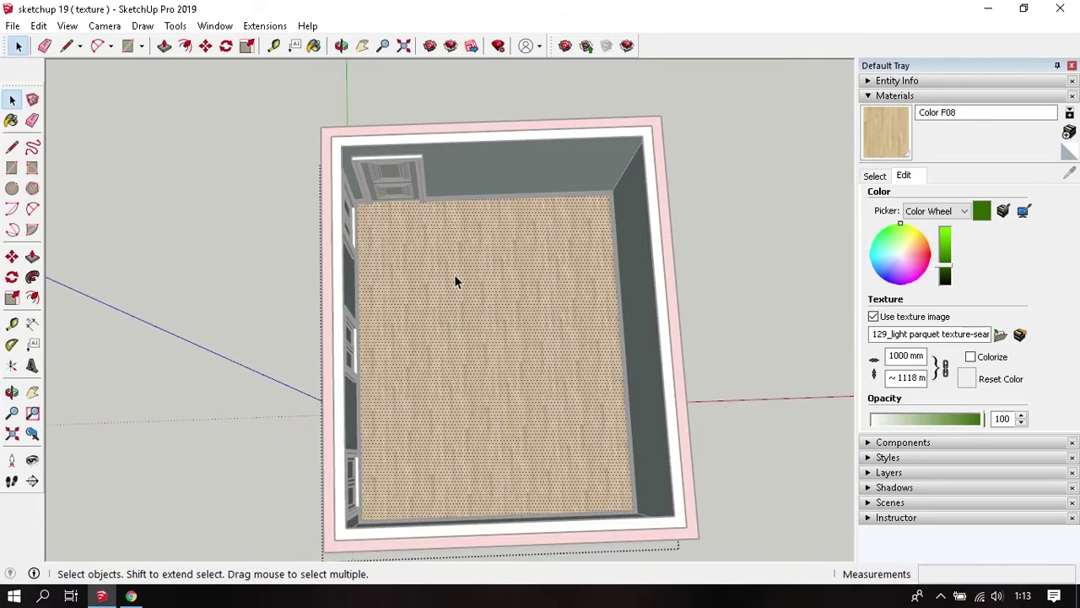
right_click(450, 274)
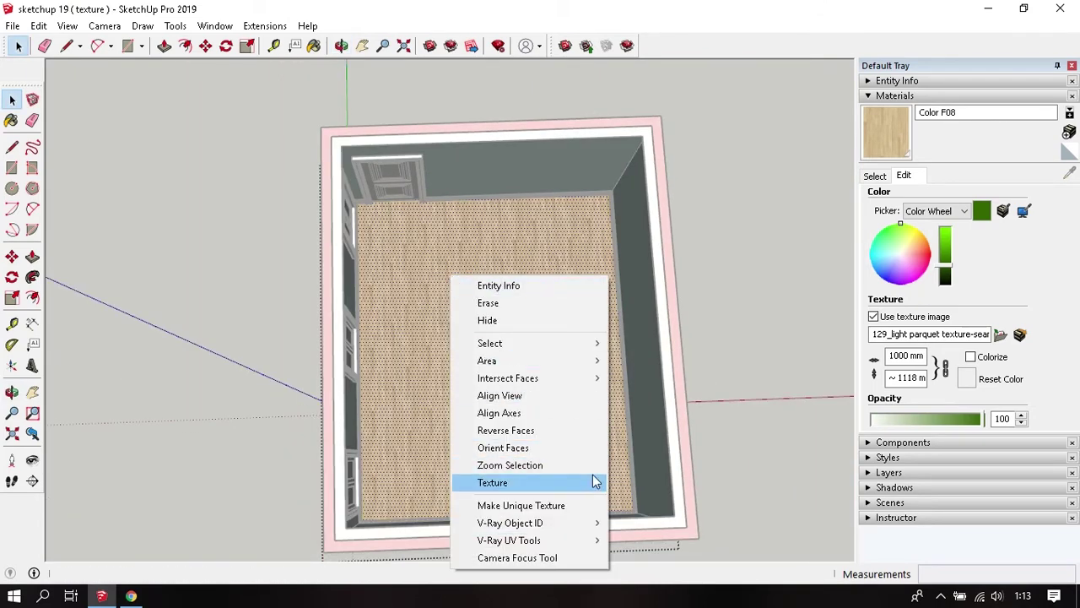
mouse_move(529, 482)
left_click(626, 481)
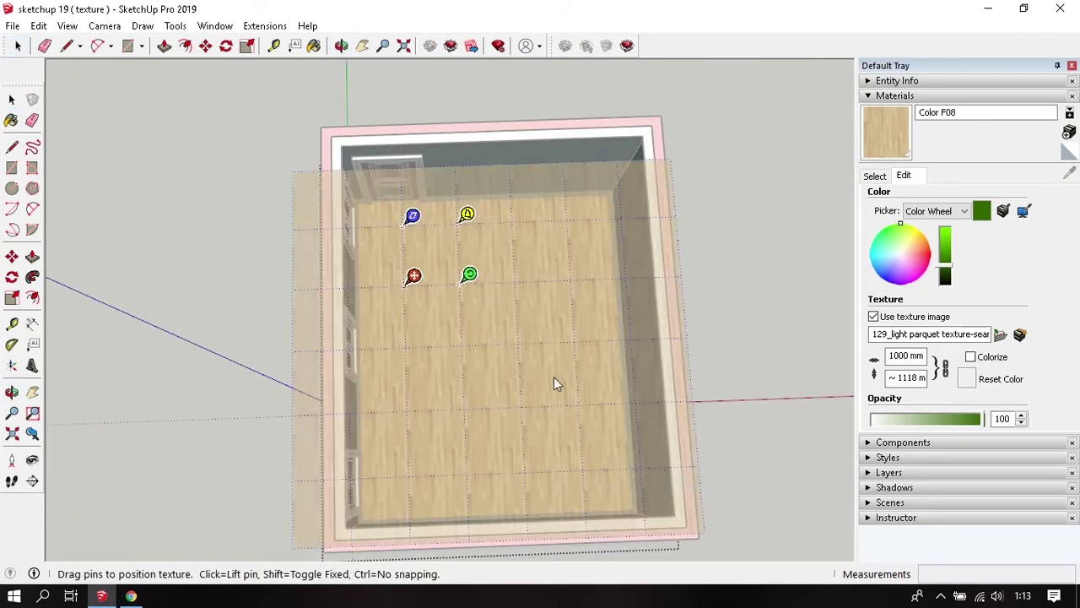
mouse_move(554, 381)
middle_mouse_down()
mouse_move(571, 300)
mouse_move(544, 349)
mouse_move(511, 315)
middle_mouse_up()
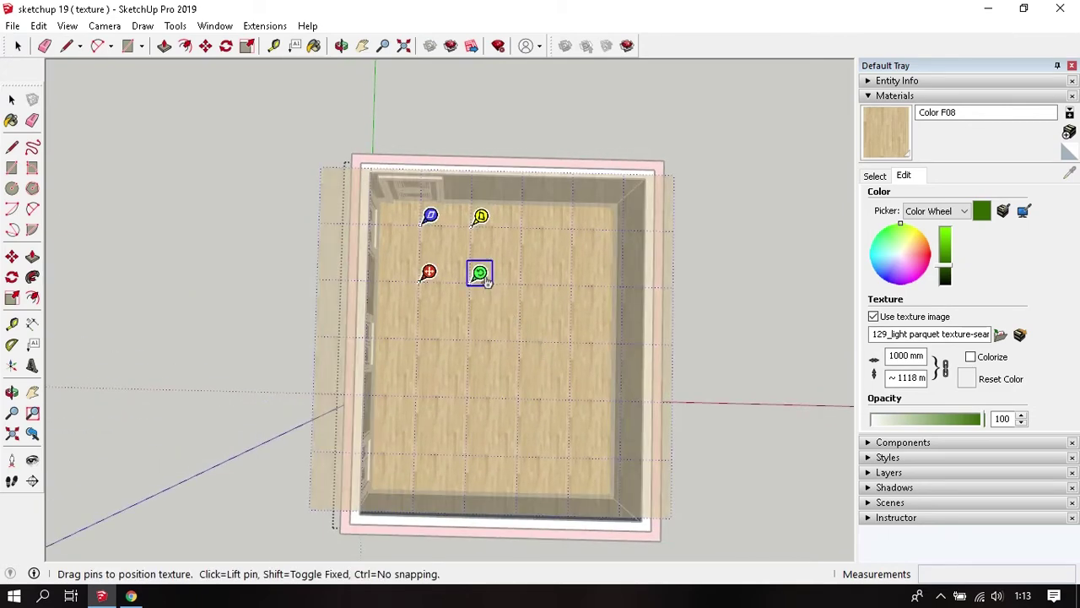
mouse_move(485, 281)
left_mouse_down()
mouse_move(507, 319)
mouse_move(483, 366)
mouse_move(437, 369)
left_mouse_up()
key("Return")
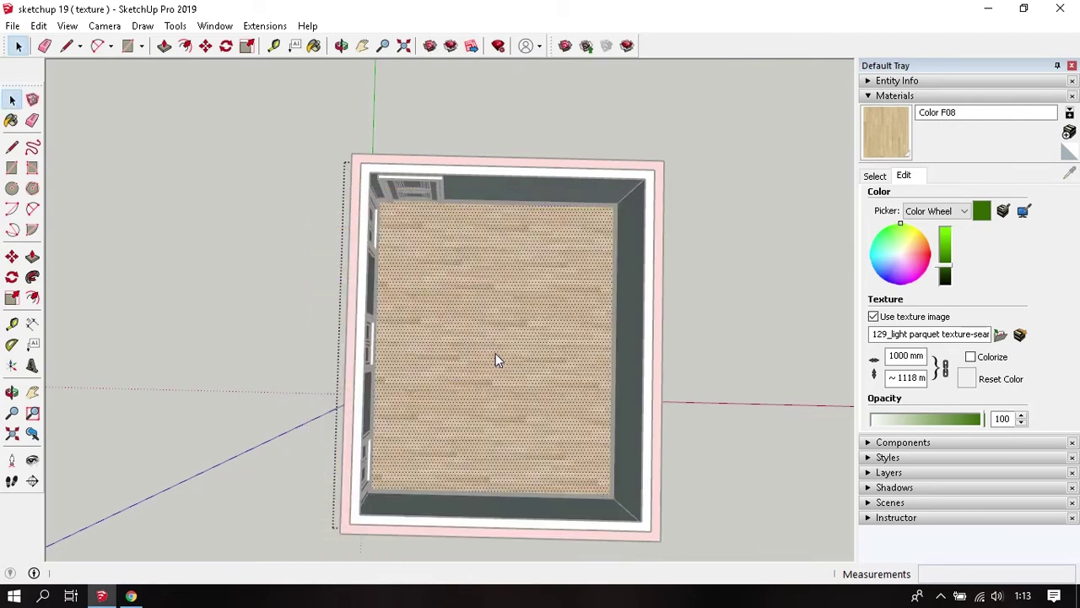
middle_click_drag(494, 353, 502, 319)
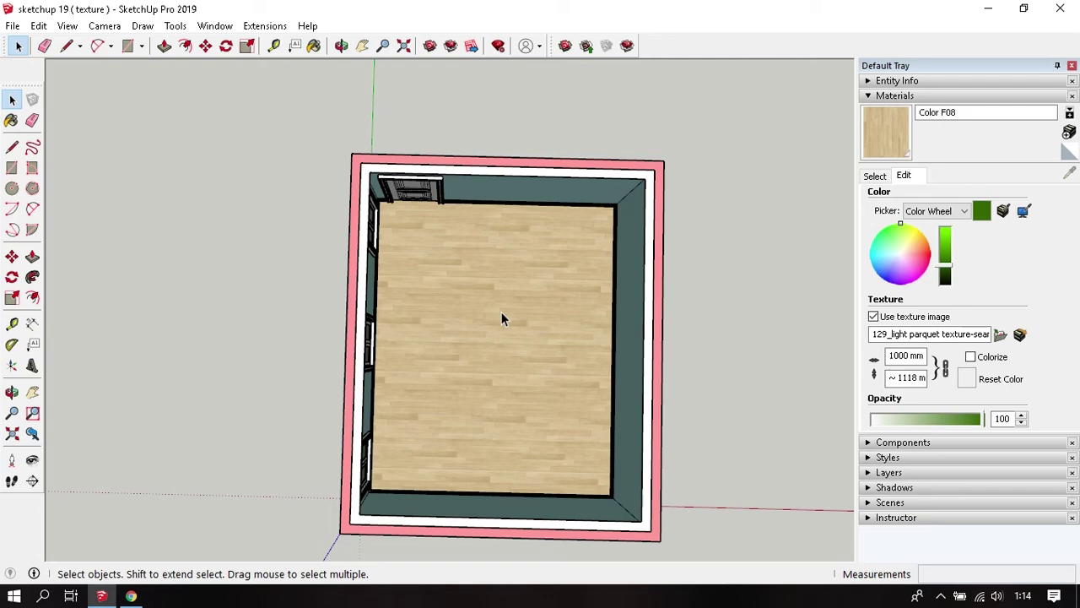
Reposition the floor texture again, rescaling the parquet planks with the green pin.
scroll(500, 281, "up", 1)
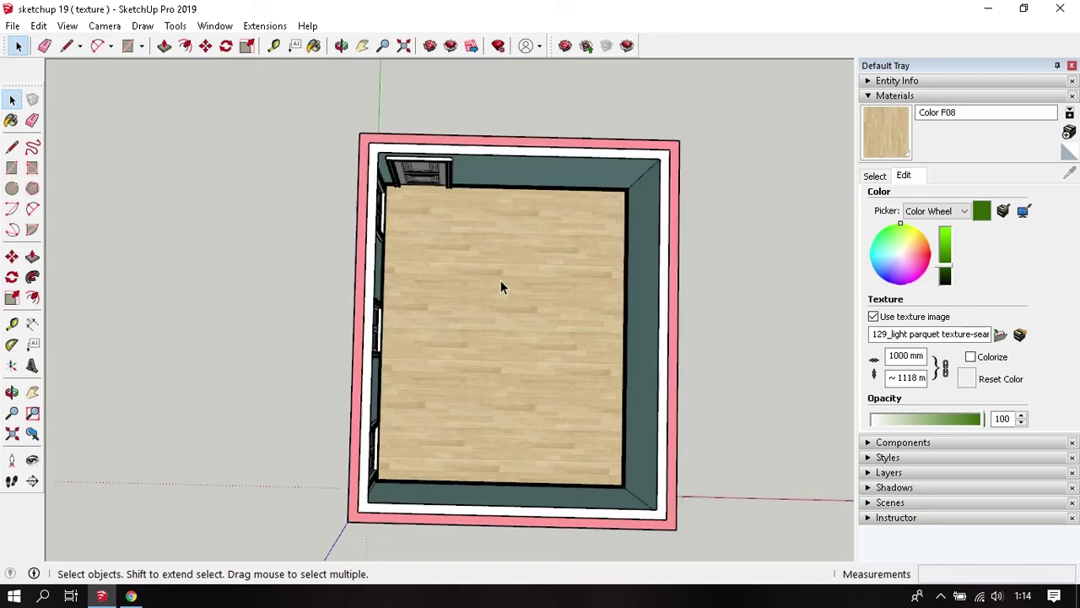
scroll(501, 280, "up", 3)
scroll(499, 290, "up", 2)
key("b")
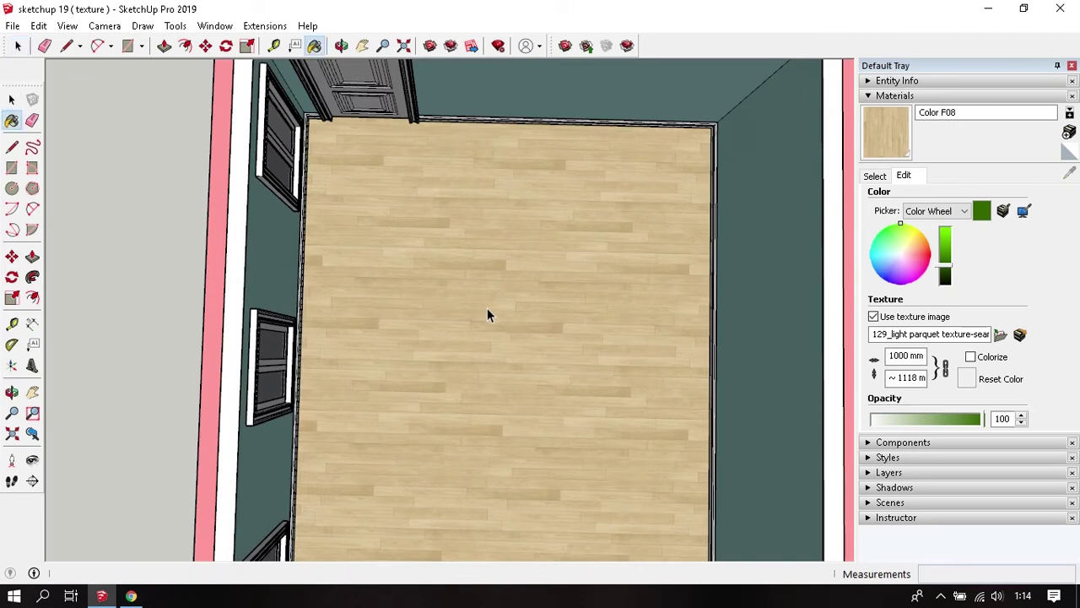
key("space")
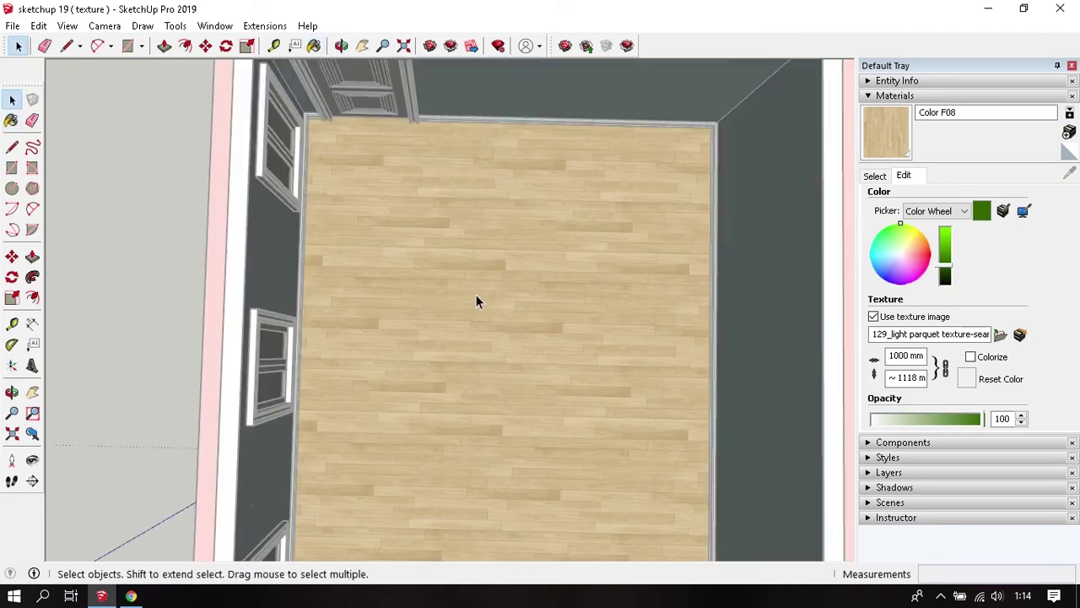
scroll(476, 294, "down", 3)
right_click(485, 276)
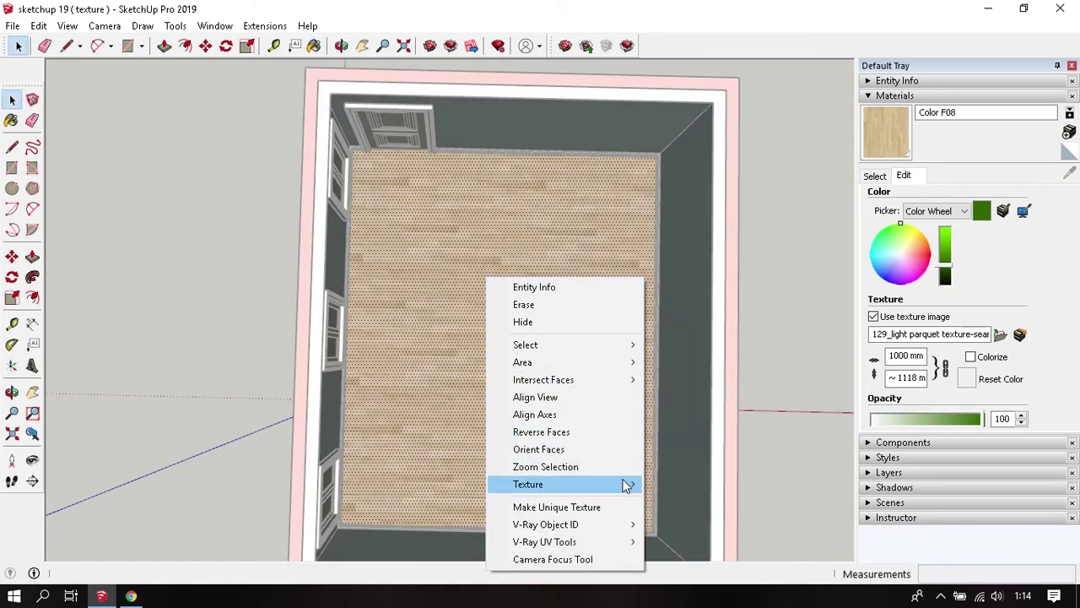
mouse_move(565, 484)
left_click(685, 483)
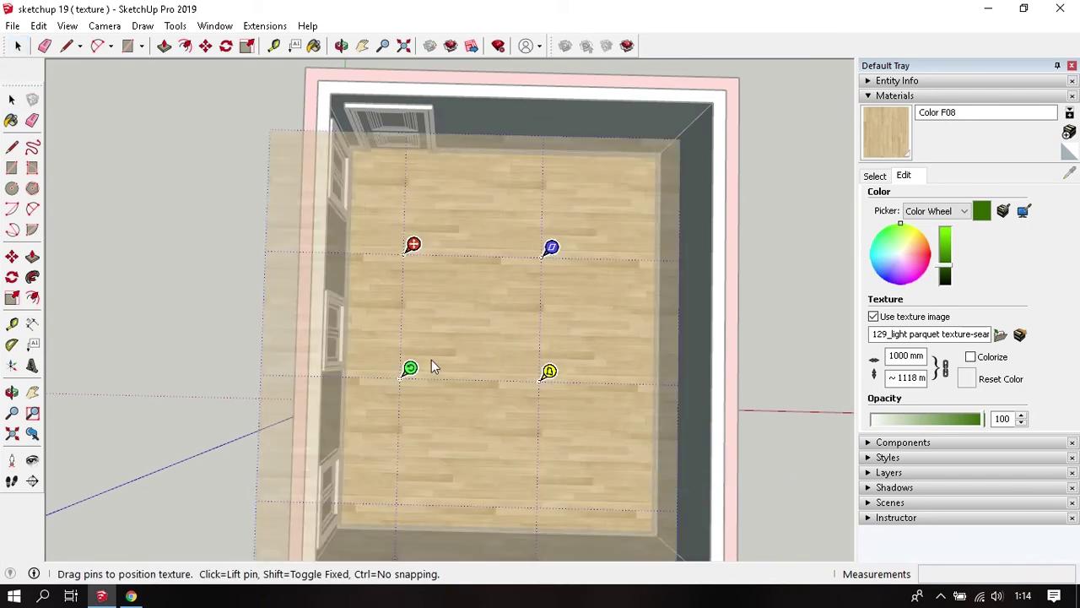
left_click_drag(410, 368, 410, 346)
key("Return")
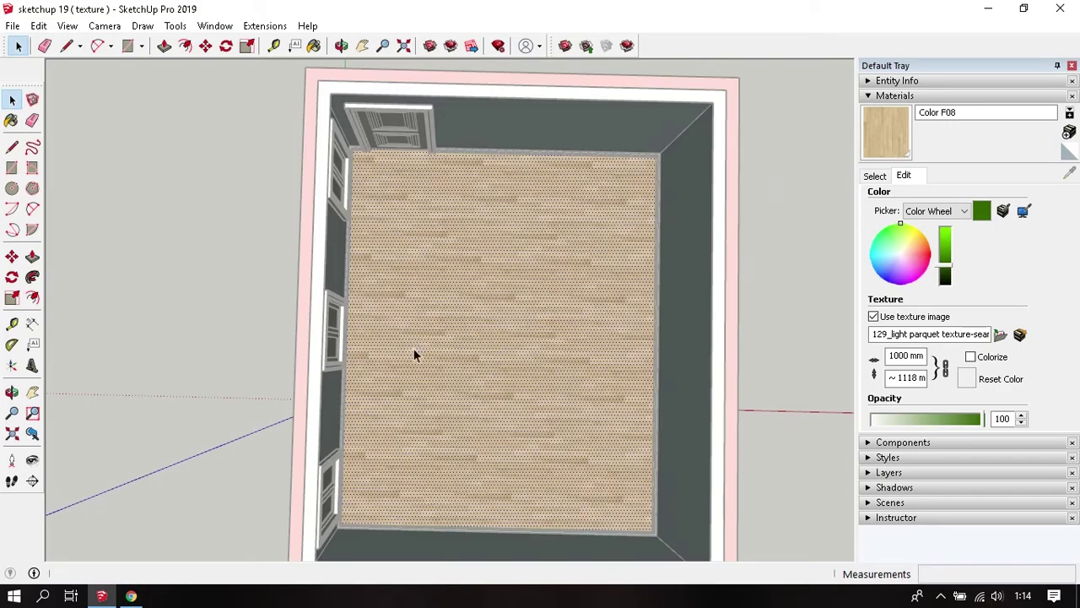
scroll(495, 217, "up", 5)
mouse_move(494, 224)
middle_mouse_down()
mouse_move(476, 241)
mouse_move(542, 352)
mouse_move(602, 330)
mouse_move(554, 326)
mouse_move(550, 365)
middle_mouse_up()
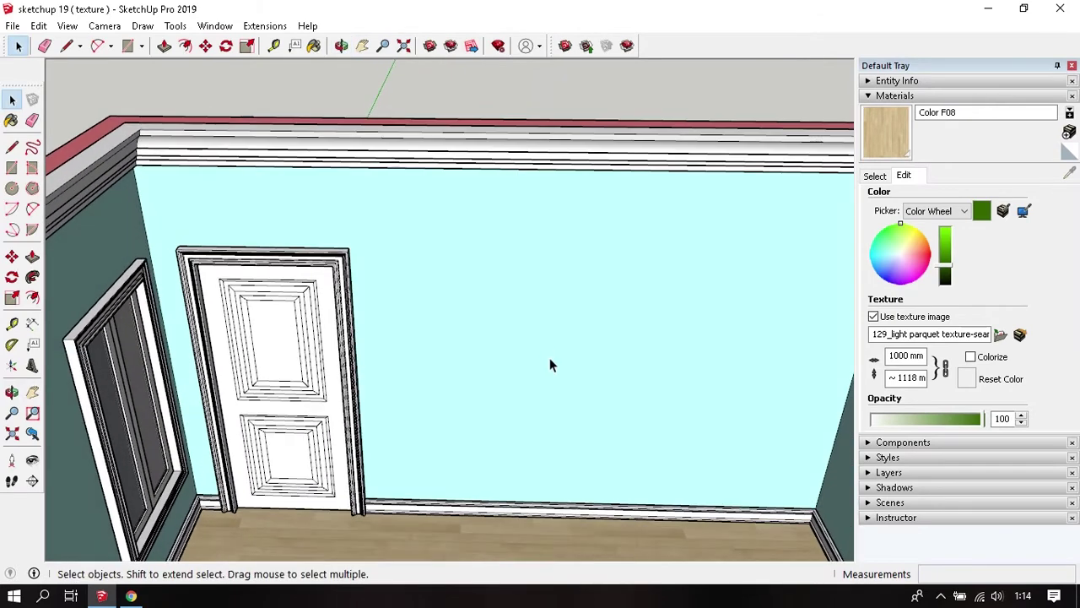
Switch the material swatches to the Colors-Named collection and pick PaleTurquoise.
left_click(874, 176)
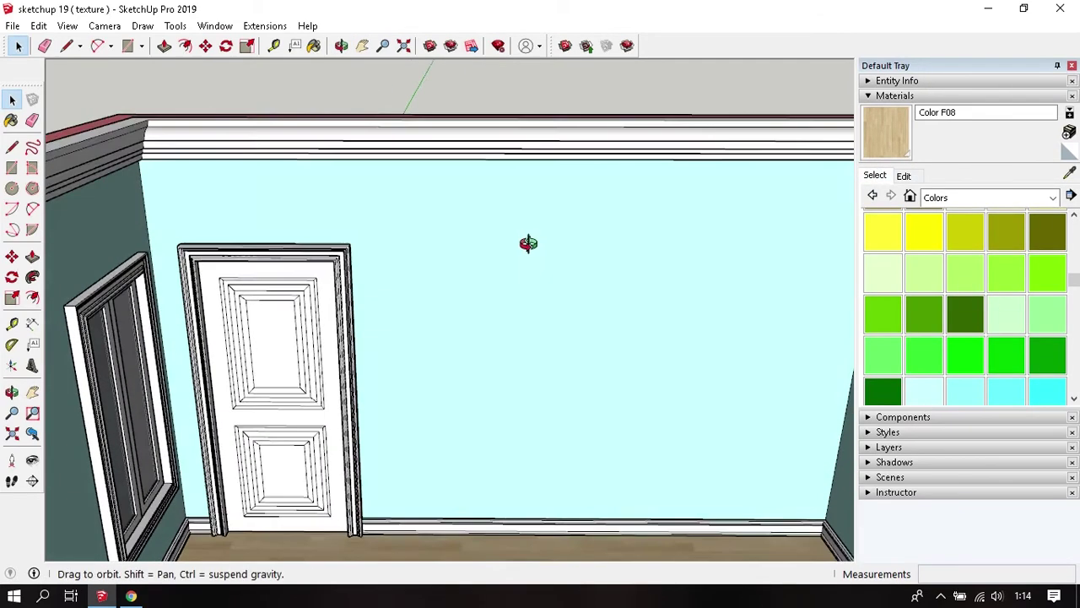
mouse_move(526, 244)
middle_mouse_down()
mouse_move(538, 205)
mouse_move(540, 219)
middle_mouse_up()
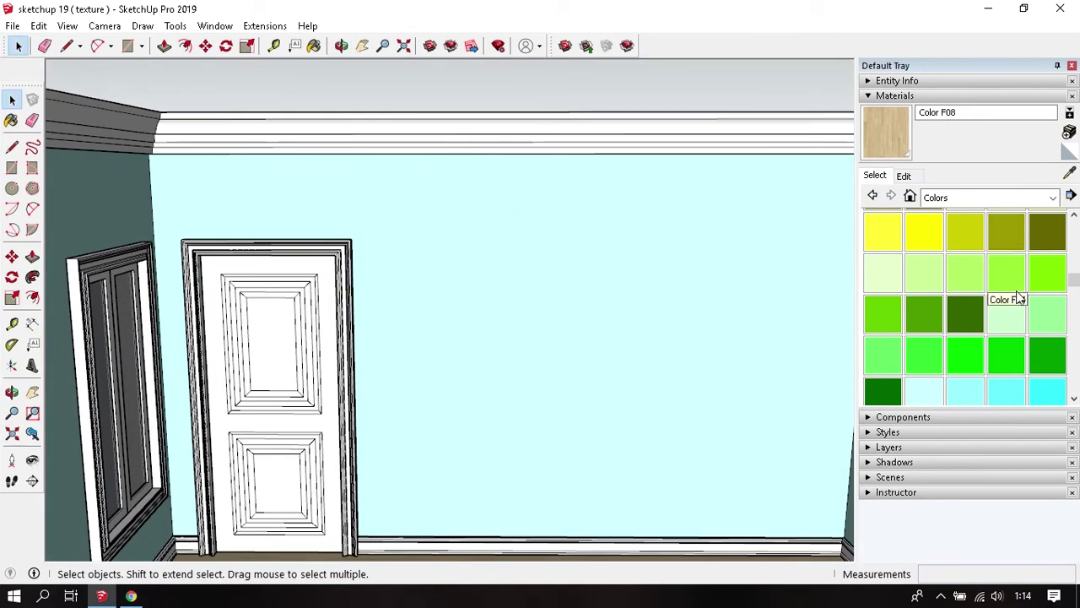
left_click(995, 193)
left_click(1006, 264)
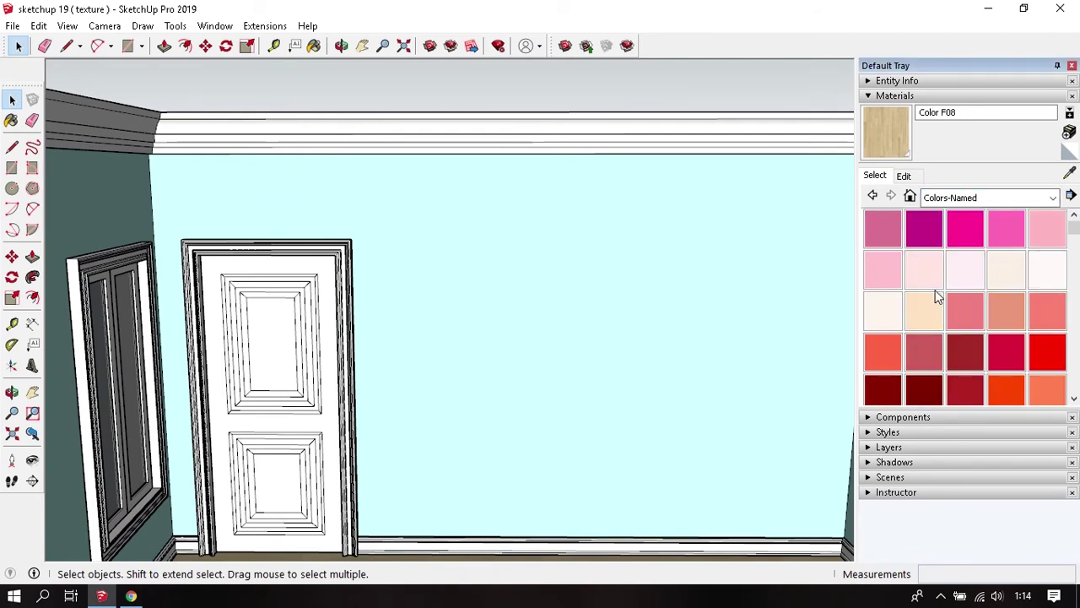
scroll(936, 300, "down", 3)
scroll(935, 303, "down", 3)
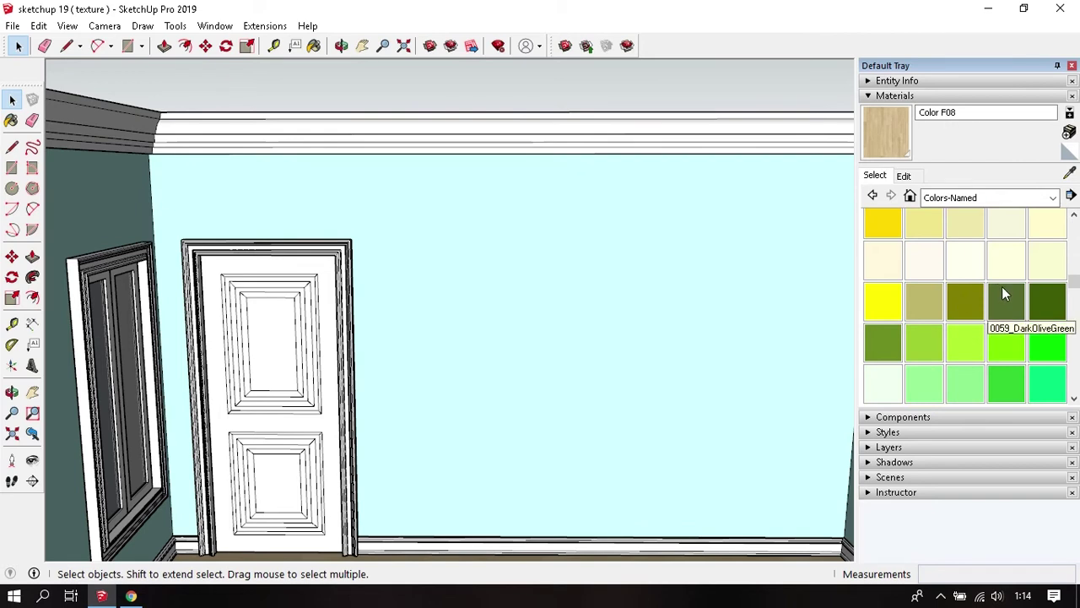
scroll(1002, 287, "down", 2)
scroll(965, 325, "down", 2)
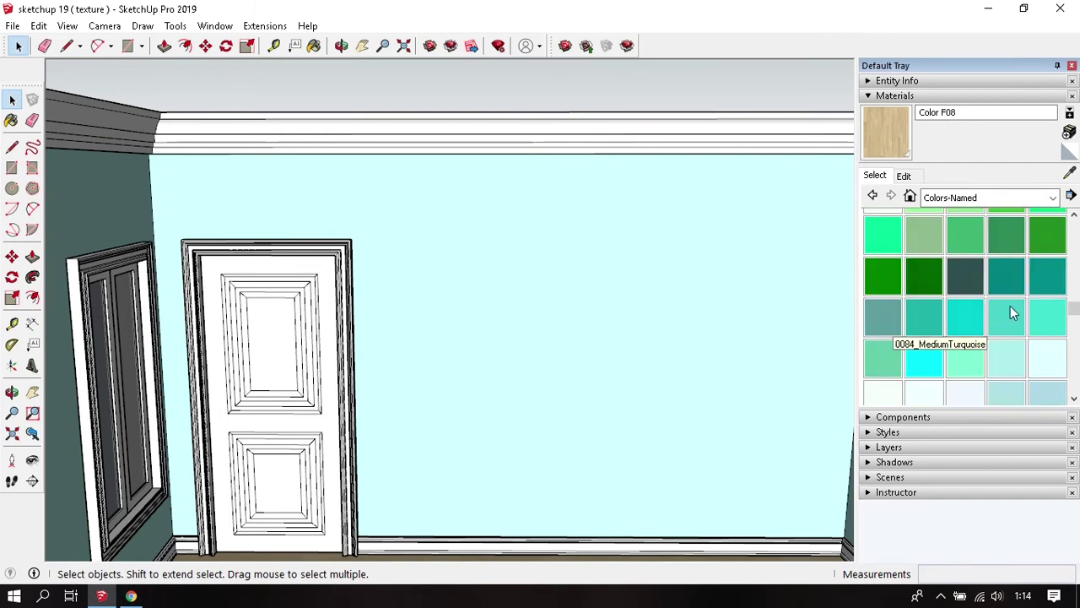
left_click(996, 357)
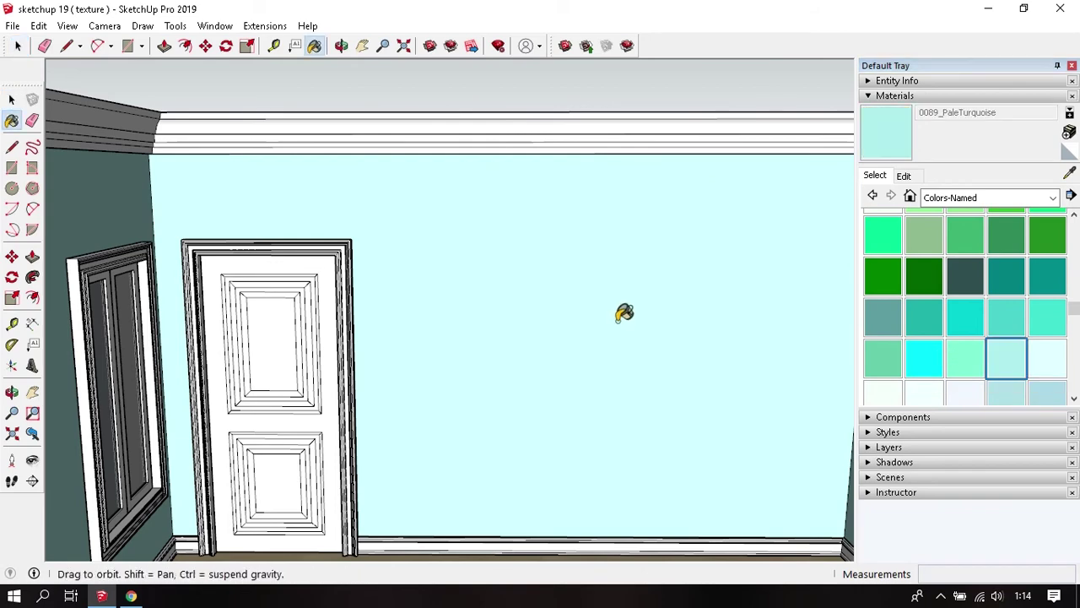
Paint the back wall Aquamarine.
key("space")
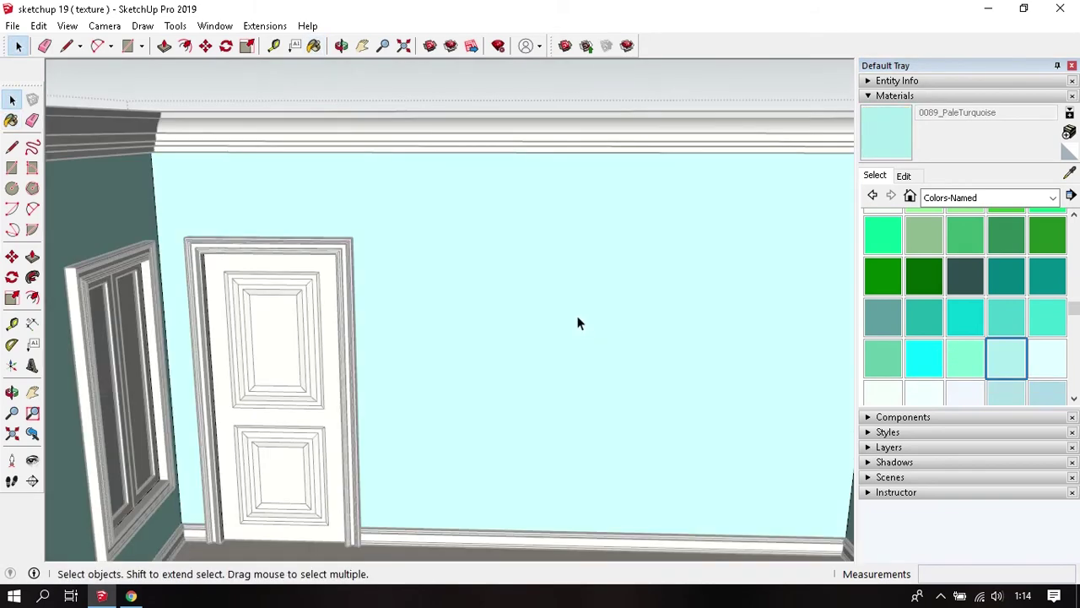
key("b")
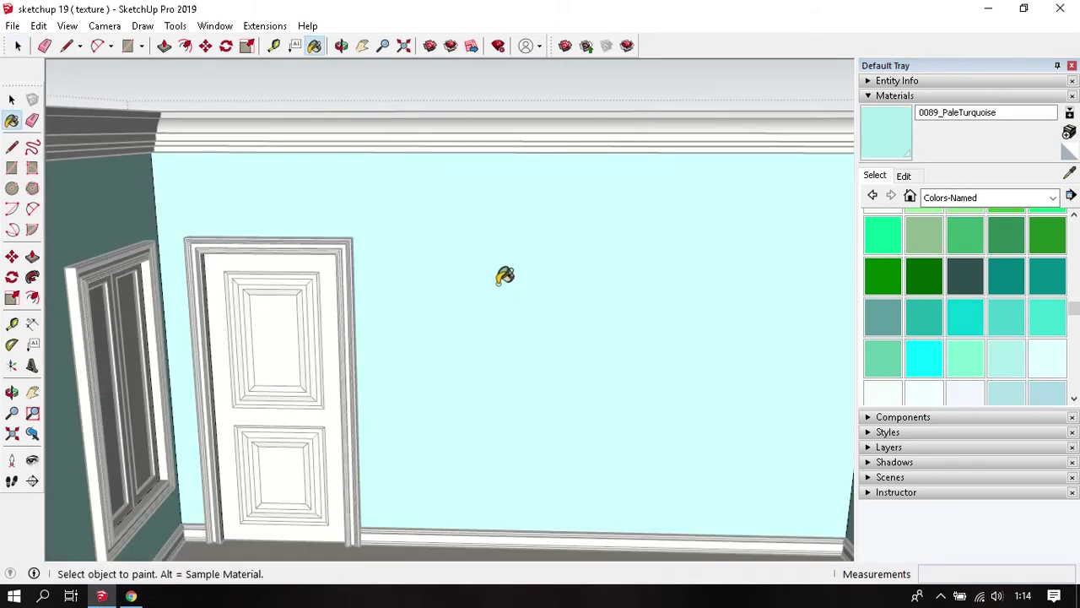
left_click(968, 354)
left_click(605, 314, "shift")
key("o")
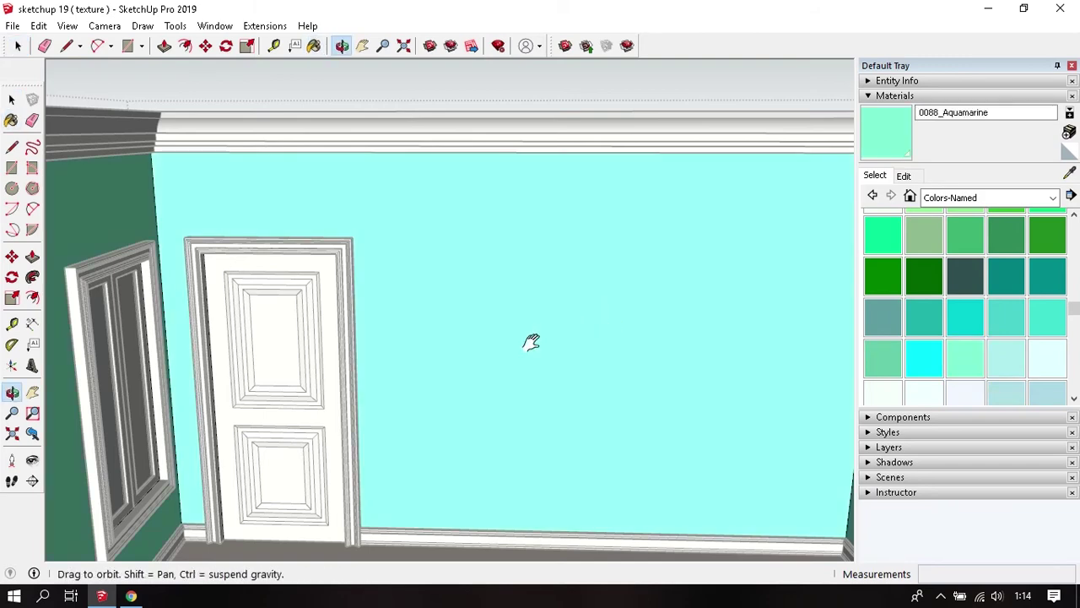
left_click_drag(531, 342, 525, 282)
Repaint the back wall LightCyan.
key("b")
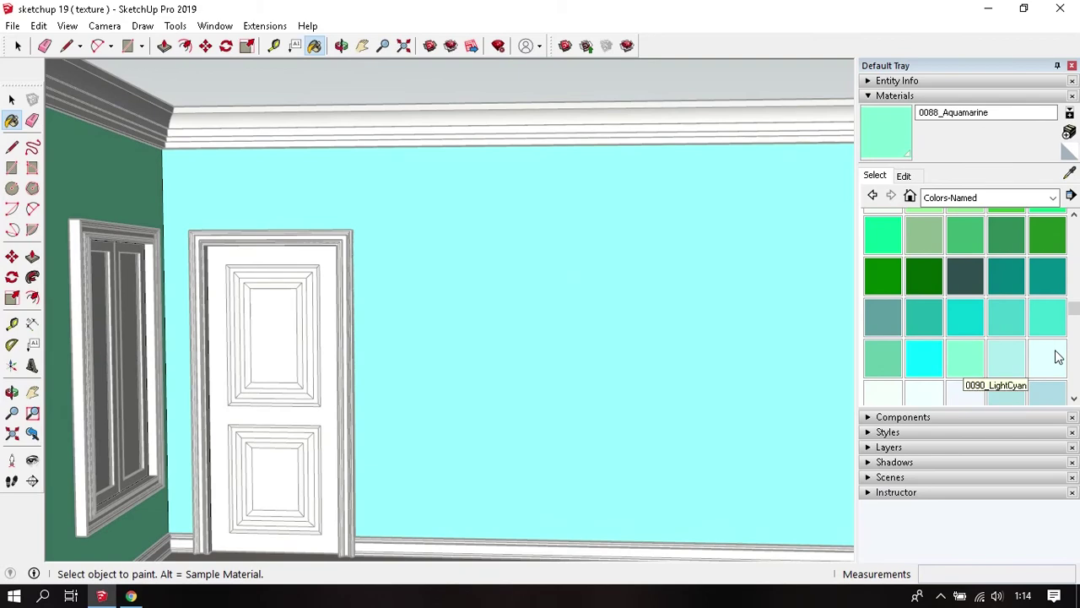
left_click(1059, 357)
left_click(577, 324, "shift")
key("o")
mouse_move(572, 340)
left_mouse_down()
mouse_move(579, 377)
mouse_move(530, 332)
mouse_move(497, 356)
left_mouse_up()
Paint the back wall 0089_PaleTurquoise and view the room from overhead.
key("space")
scroll(992, 322, "down", 2)
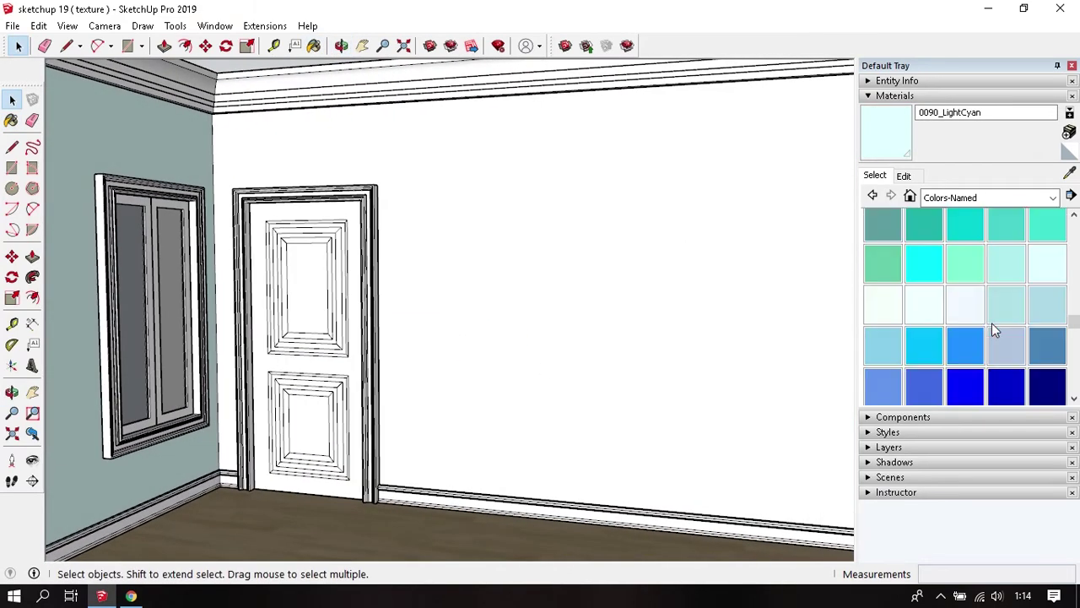
left_click(1007, 262)
key("o")
mouse_move(532, 279)
left_mouse_down()
mouse_move(549, 272)
mouse_move(602, 297)
left_mouse_up()
key("space")
key("b")
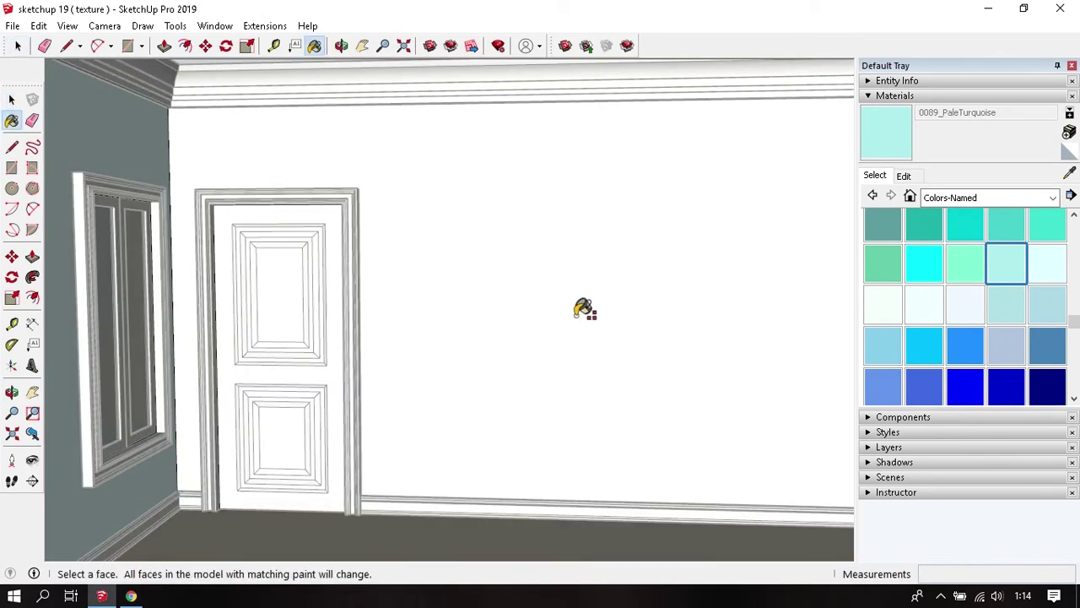
left_click(583, 308)
key("space")
mouse_move(575, 319)
middle_mouse_down()
mouse_move(523, 379)
mouse_move(549, 427)
middle_mouse_up()
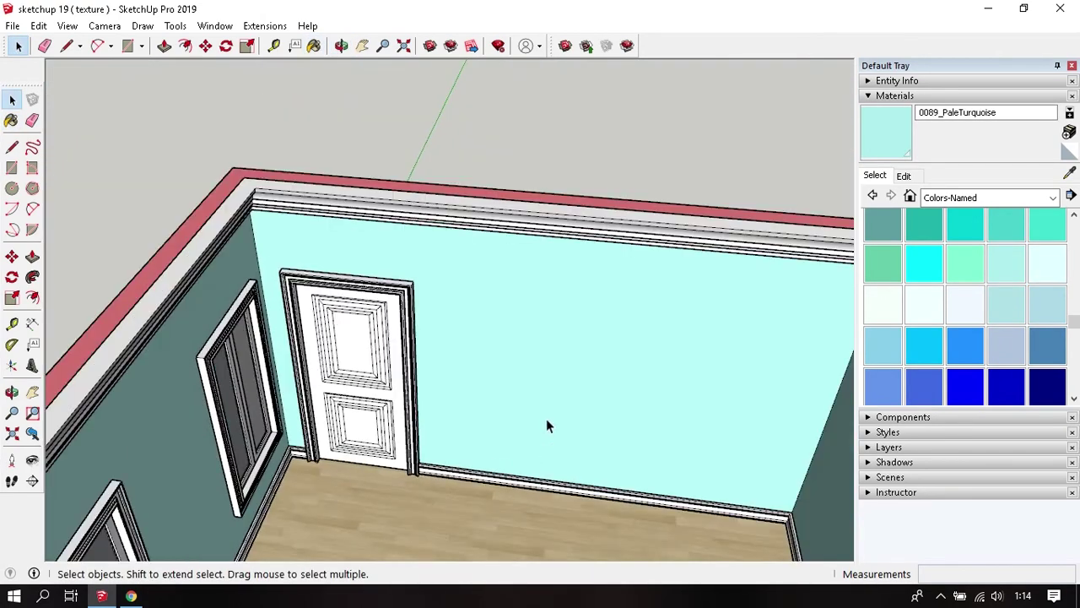
scroll(562, 405, "down", 3)
scroll(553, 261, "down", 3)
scroll(553, 261, "up", 2)
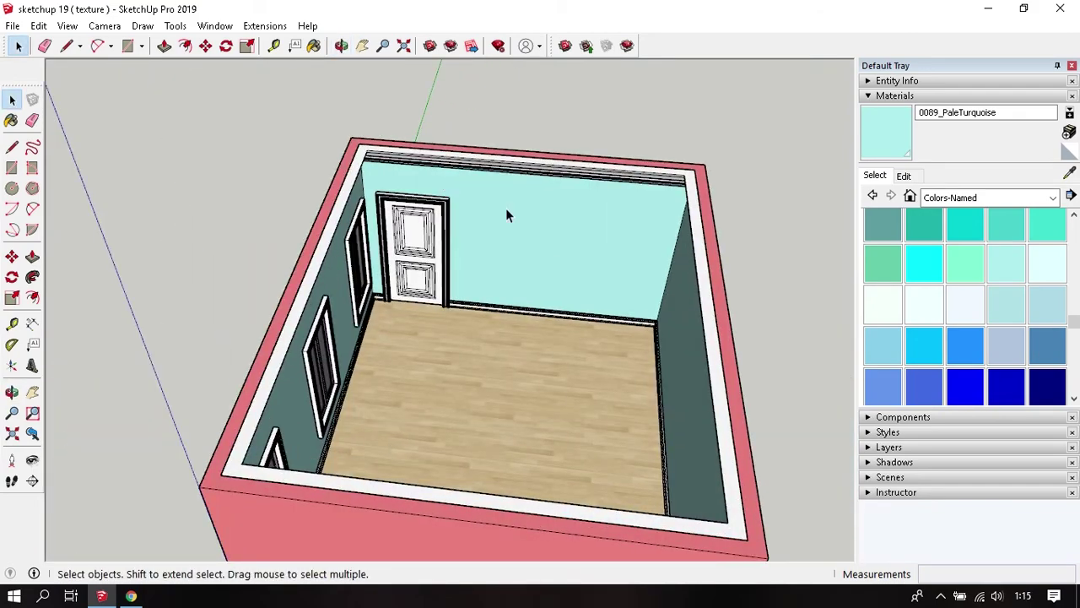
scroll(508, 209, "down", 2)
scroll(519, 254, "down", 1)
mouse_move(519, 254)
middle_mouse_down()
mouse_move(265, 405)
mouse_move(329, 307)
mouse_move(233, 258)
mouse_move(214, 201)
middle_mouse_up()
scroll(329, 306, "up", 3)
mouse_move(547, 186)
middle_mouse_down()
mouse_move(642, 196)
mouse_move(589, 311)
mouse_move(602, 313)
mouse_move(541, 268)
middle_mouse_up()
scroll(567, 330, "down", 2)
scroll(563, 297, "down", 2)
scroll(563, 297, "down", 1)
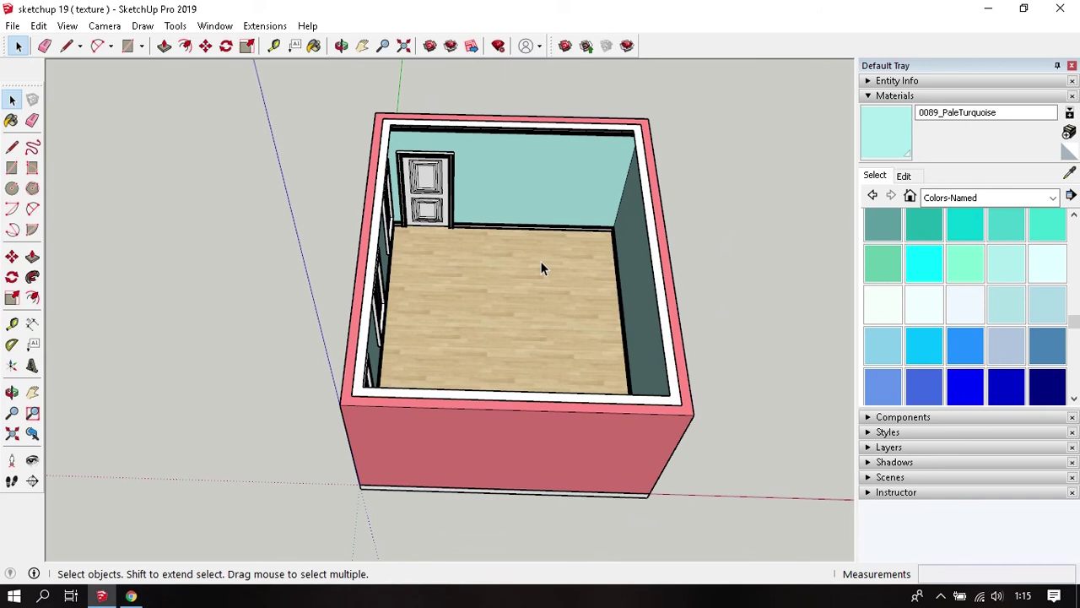